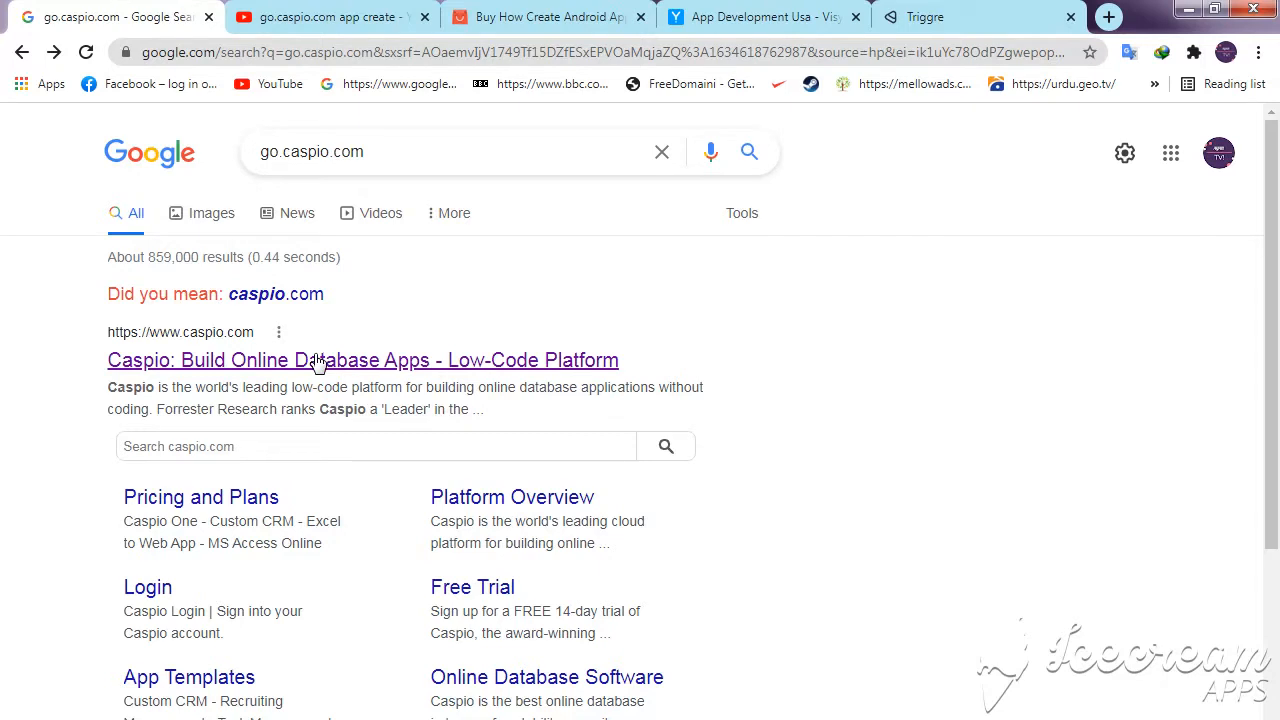
Step: Open the Caspio website from the search results and reach its free trial sign-up form through the login page
{"action": "left_click", "coordinate": [314, 362]}
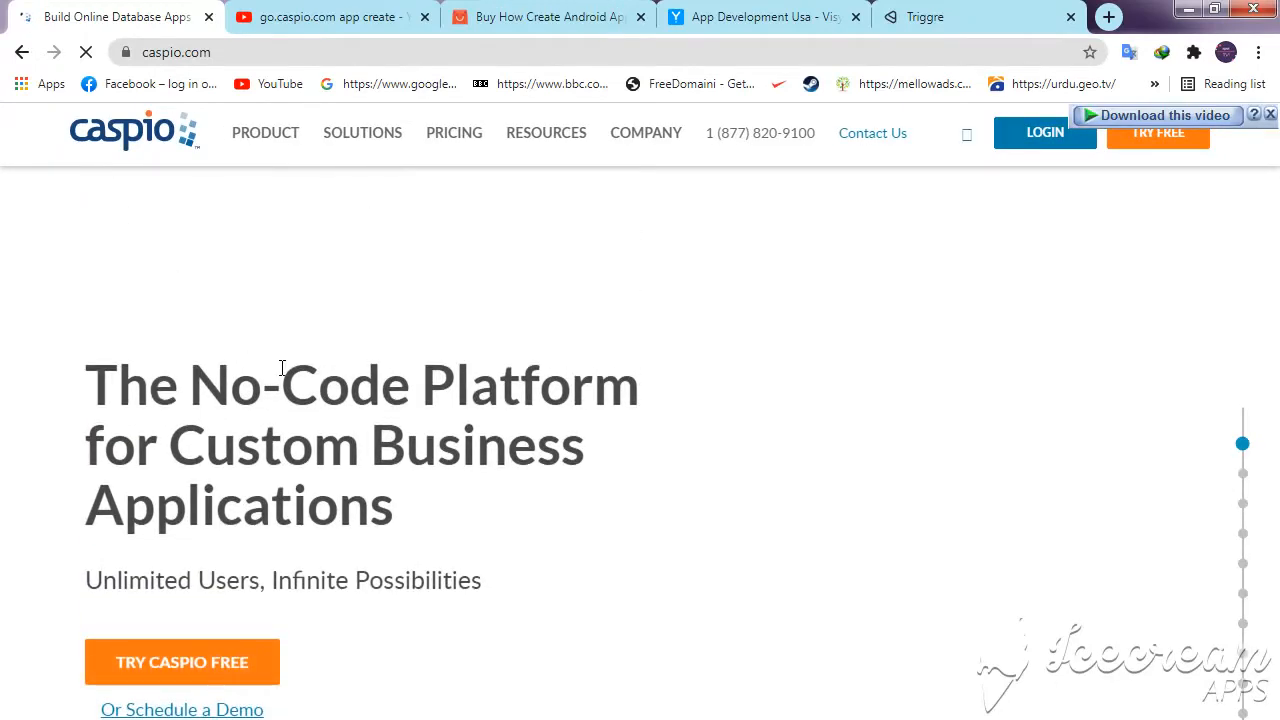
{"action": "left_click_drag", "start_coordinate": [79, 362], "coordinate": [393, 527]}
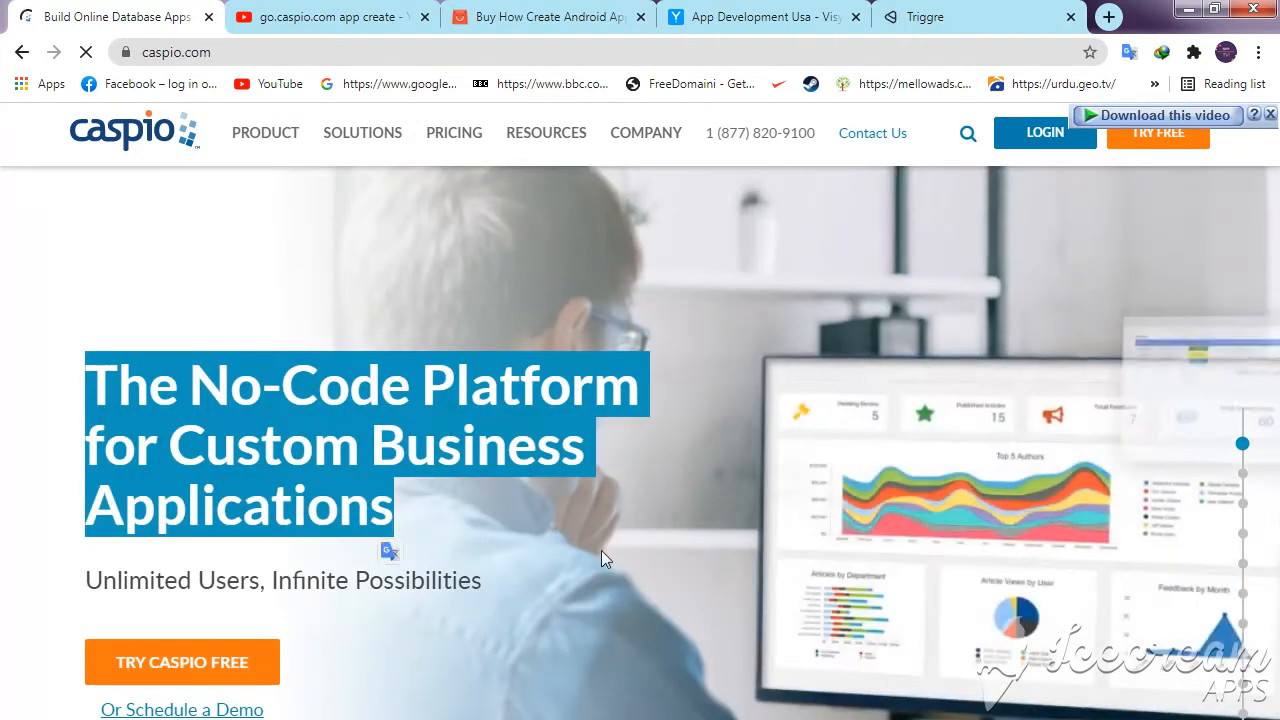
{"action": "left_click", "coordinate": [601, 545]}
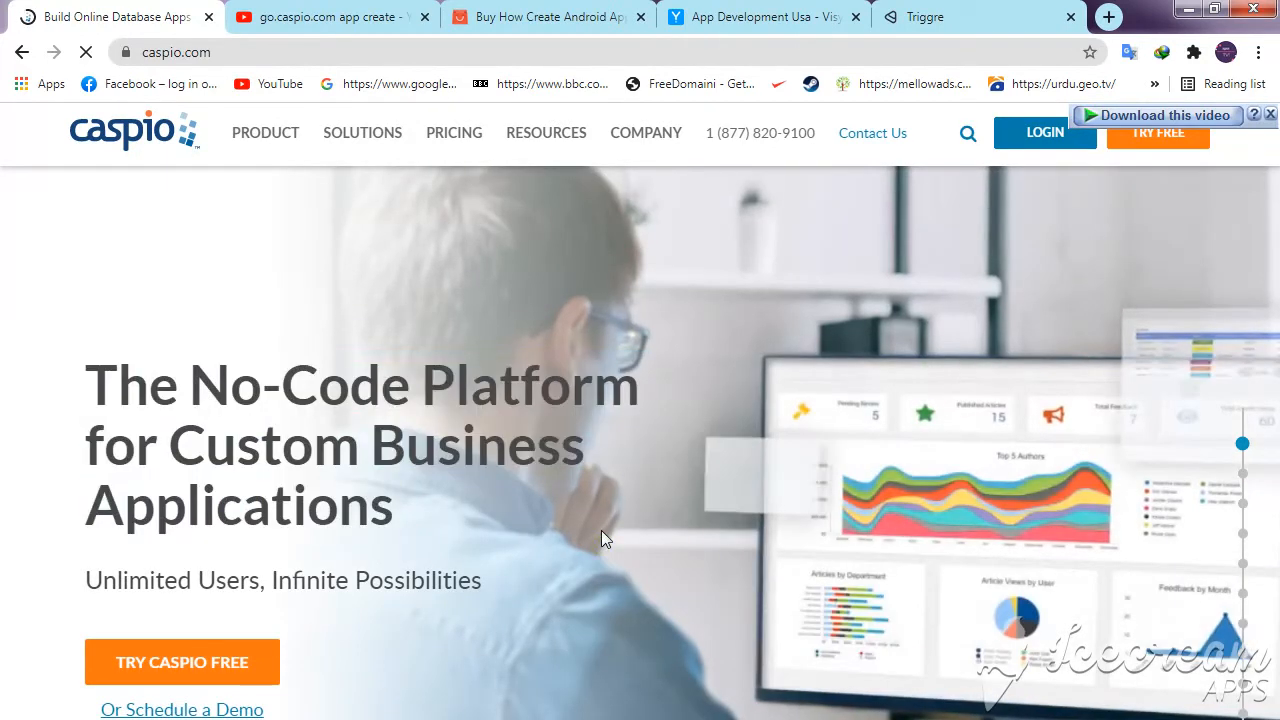
{"action": "left_click", "coordinate": [1035, 147]}
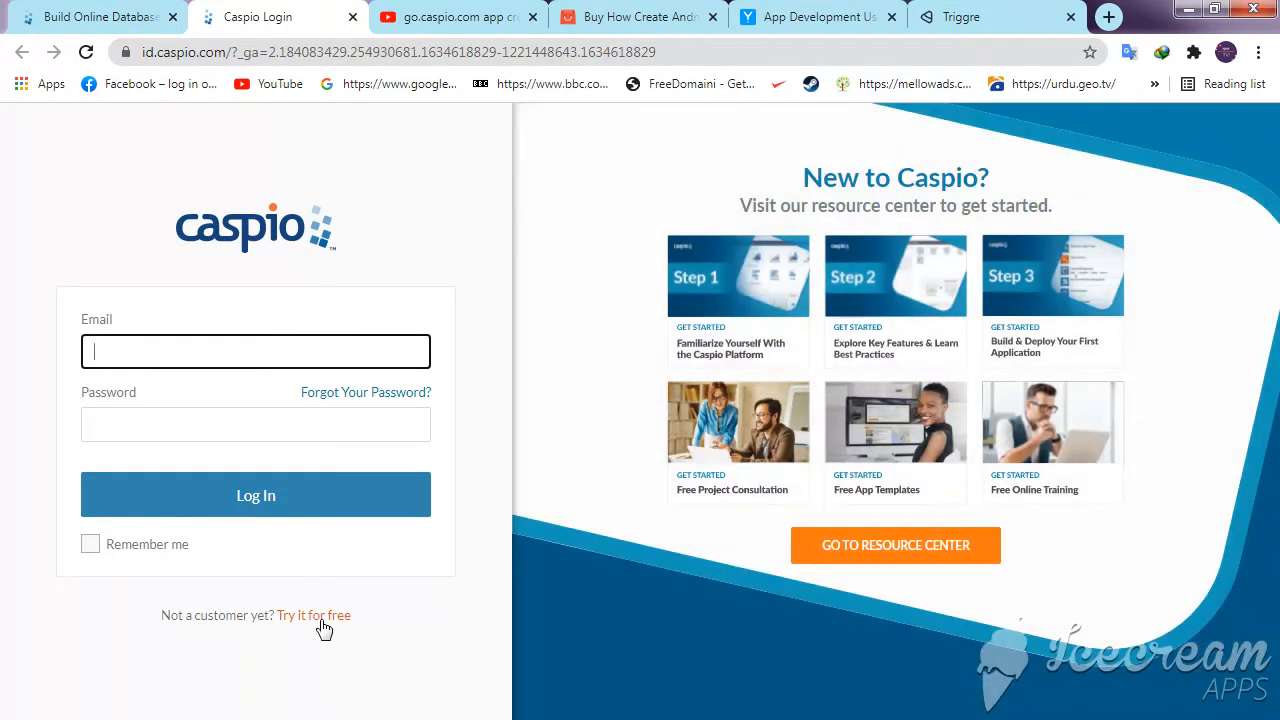
{"action": "left_click", "coordinate": [320, 616]}
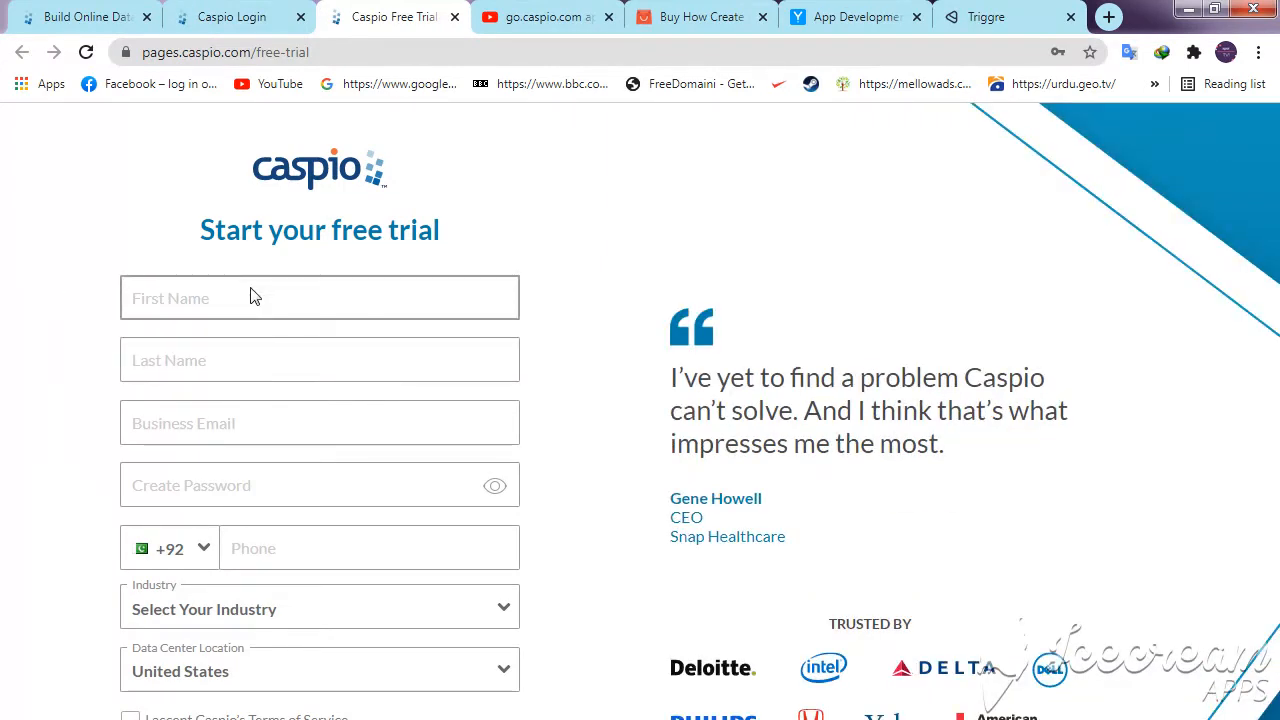
Step: Fill in the first name, last name, business email and password in the free trial form
{"action": "left_click", "coordinate": [287, 292]}
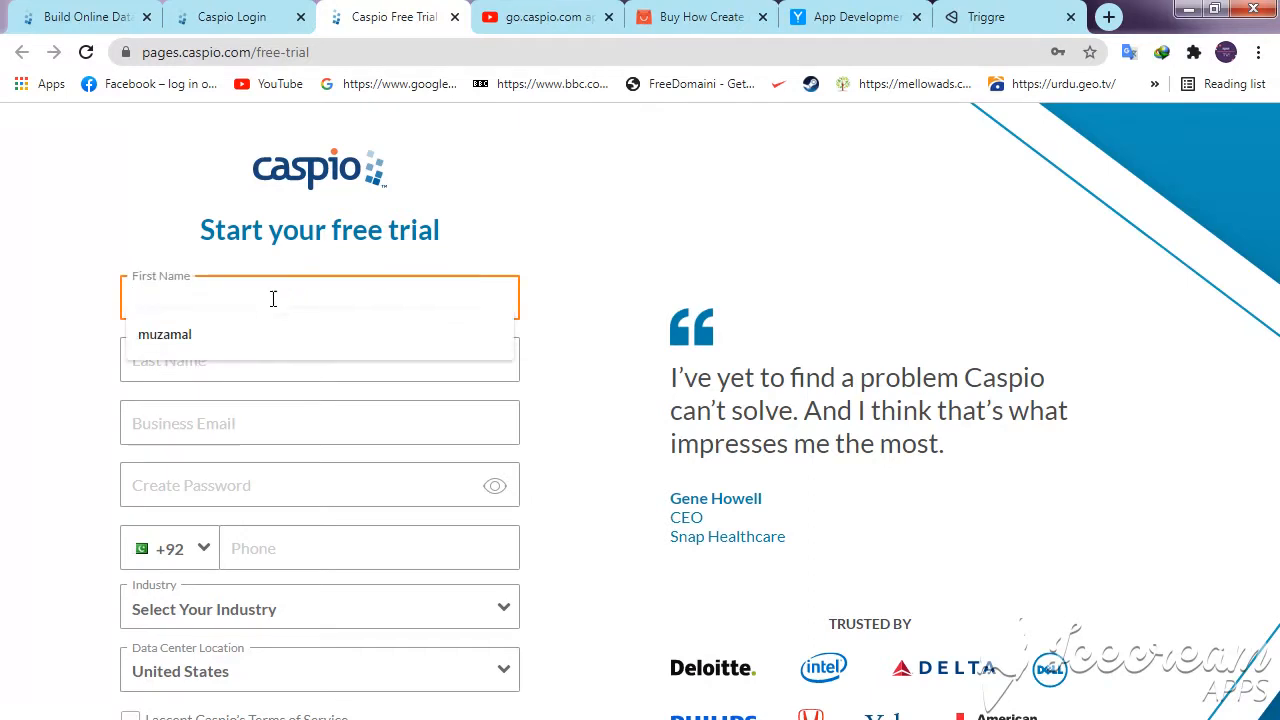
{"action": "left_click", "coordinate": [200, 340]}
{"action": "left_click", "coordinate": [242, 360]}
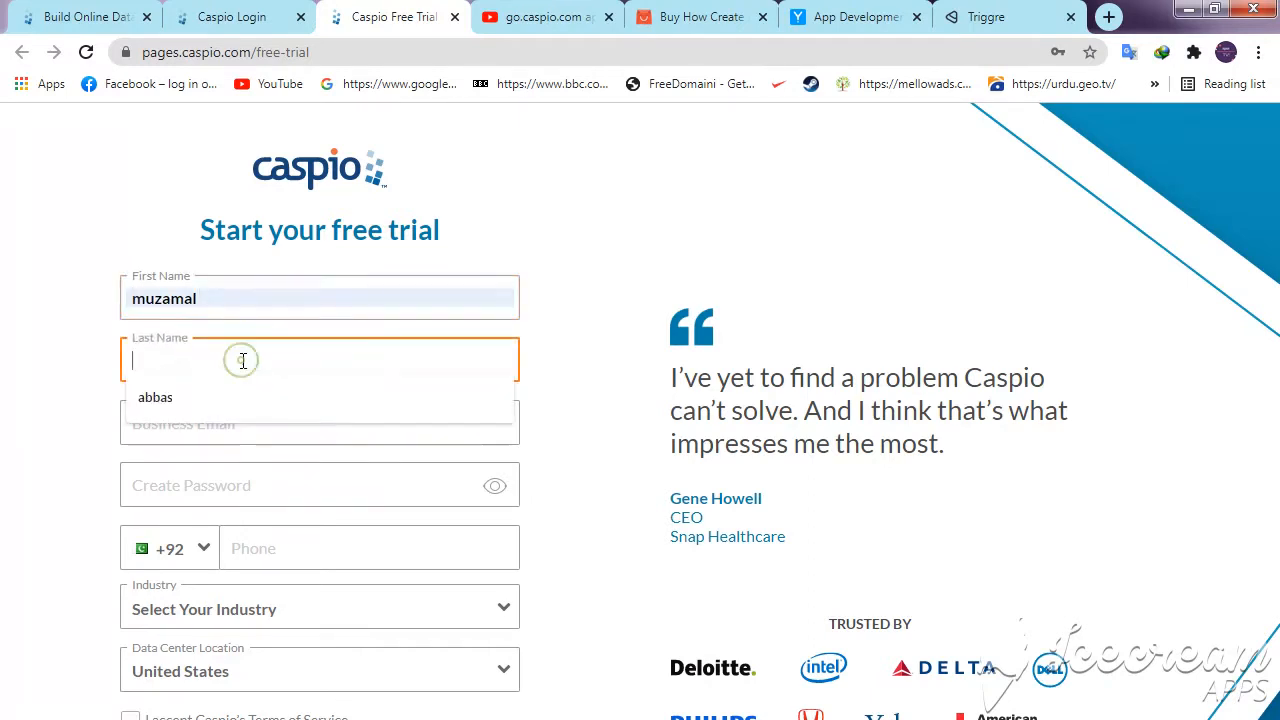
{"action": "left_click", "coordinate": [195, 399]}
{"action": "left_click", "coordinate": [255, 422]}
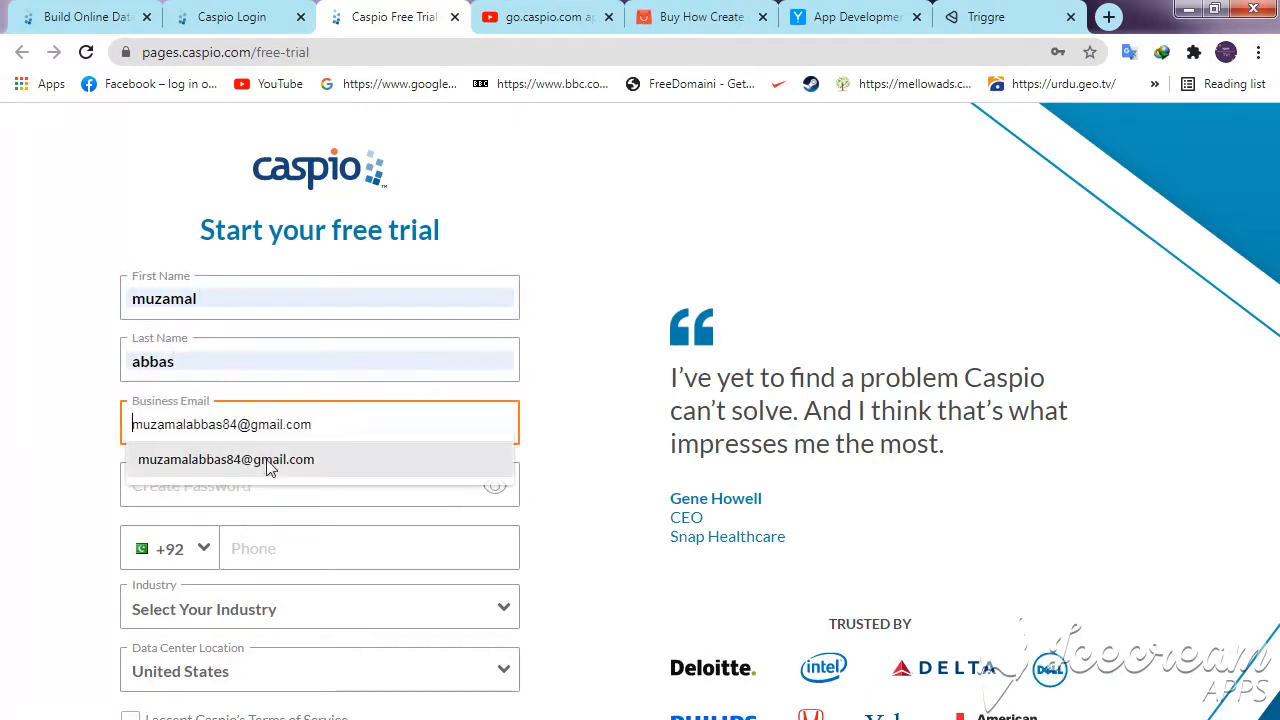
{"action": "left_click", "coordinate": [268, 462]}
{"action": "left_click", "coordinate": [340, 482]}
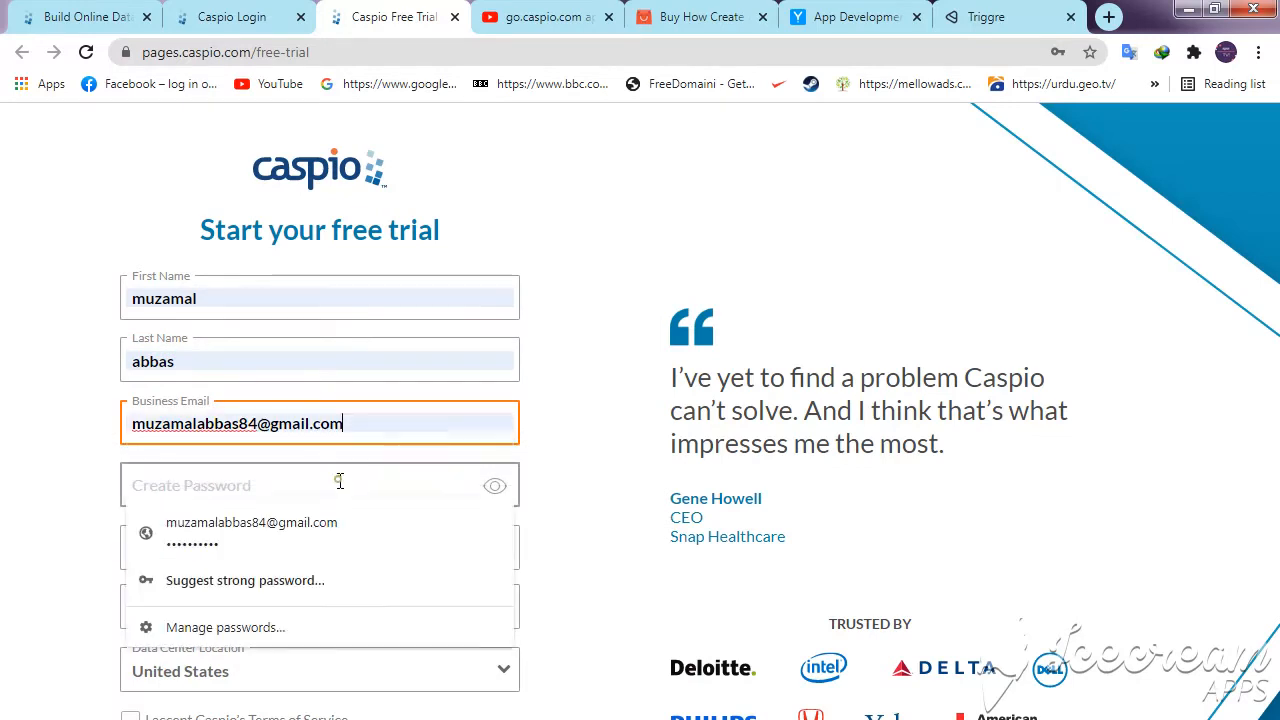
{"action": "left_click", "coordinate": [295, 529]}
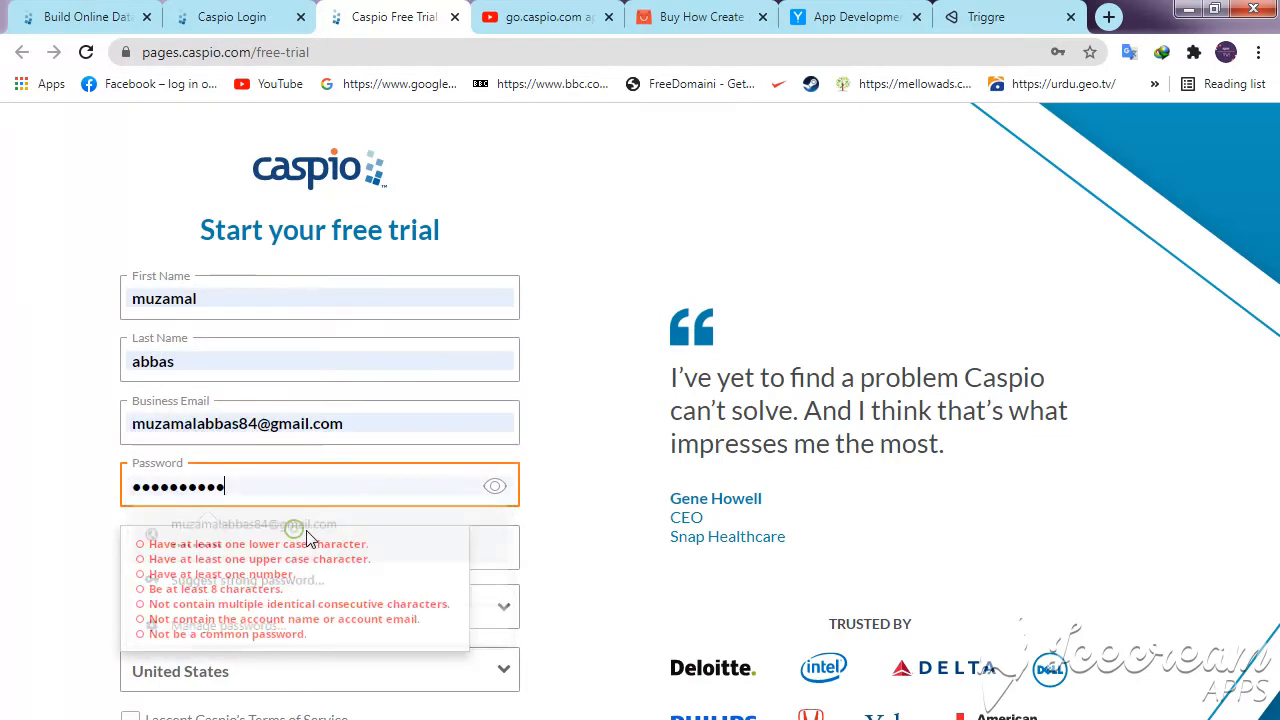
{"action": "left_click", "coordinate": [592, 545]}
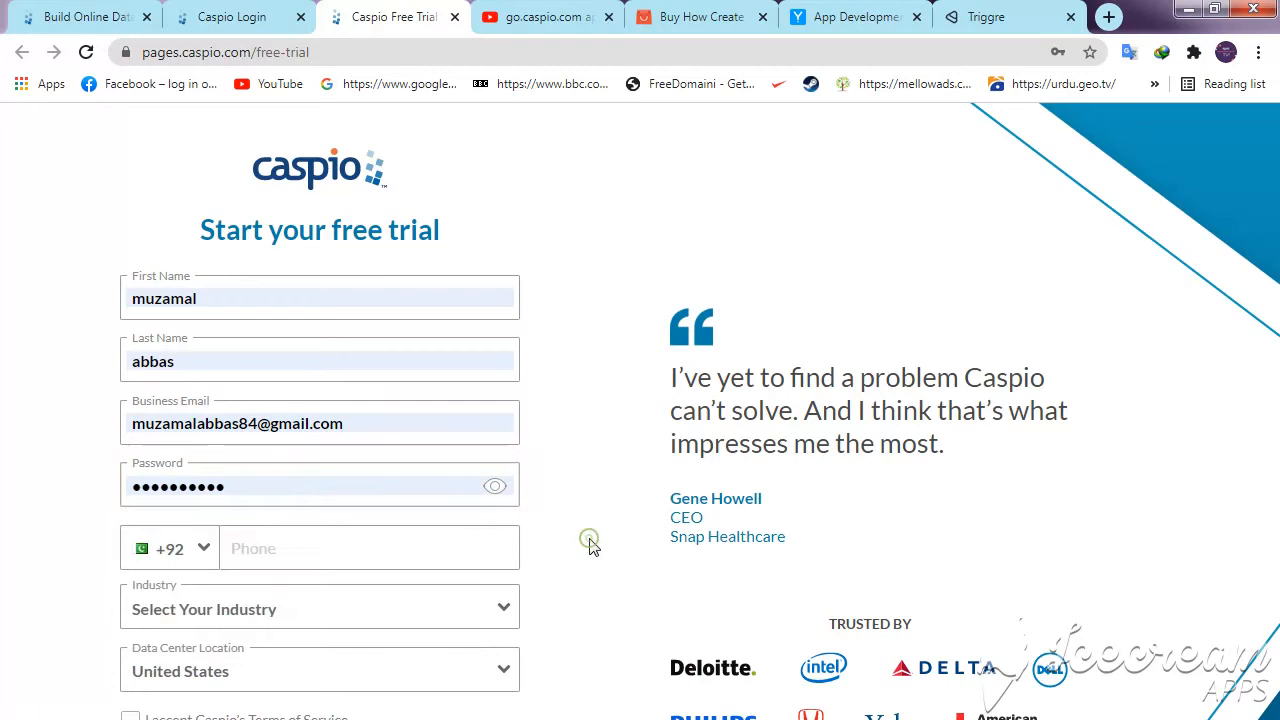
Step: Set the industry to Other in the free trial form, leaving the phone number blank
{"action": "left_click", "coordinate": [276, 553]}
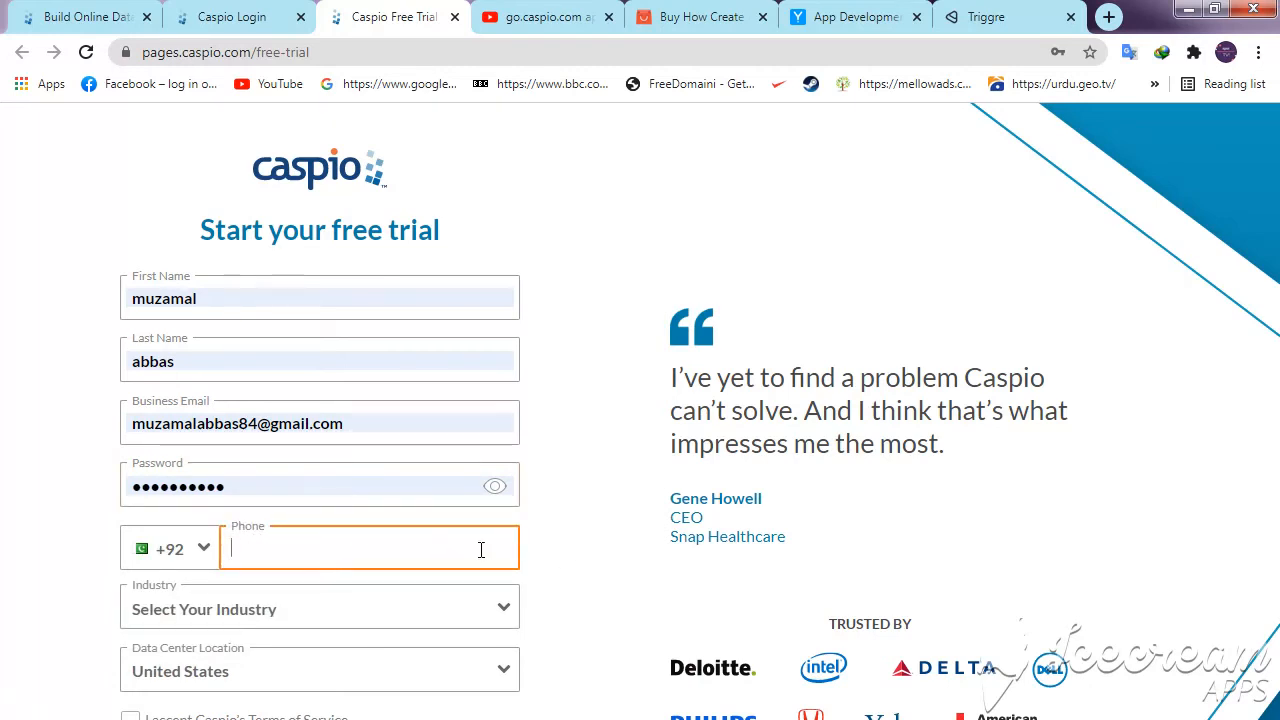
{"action": "left_click", "coordinate": [377, 627]}
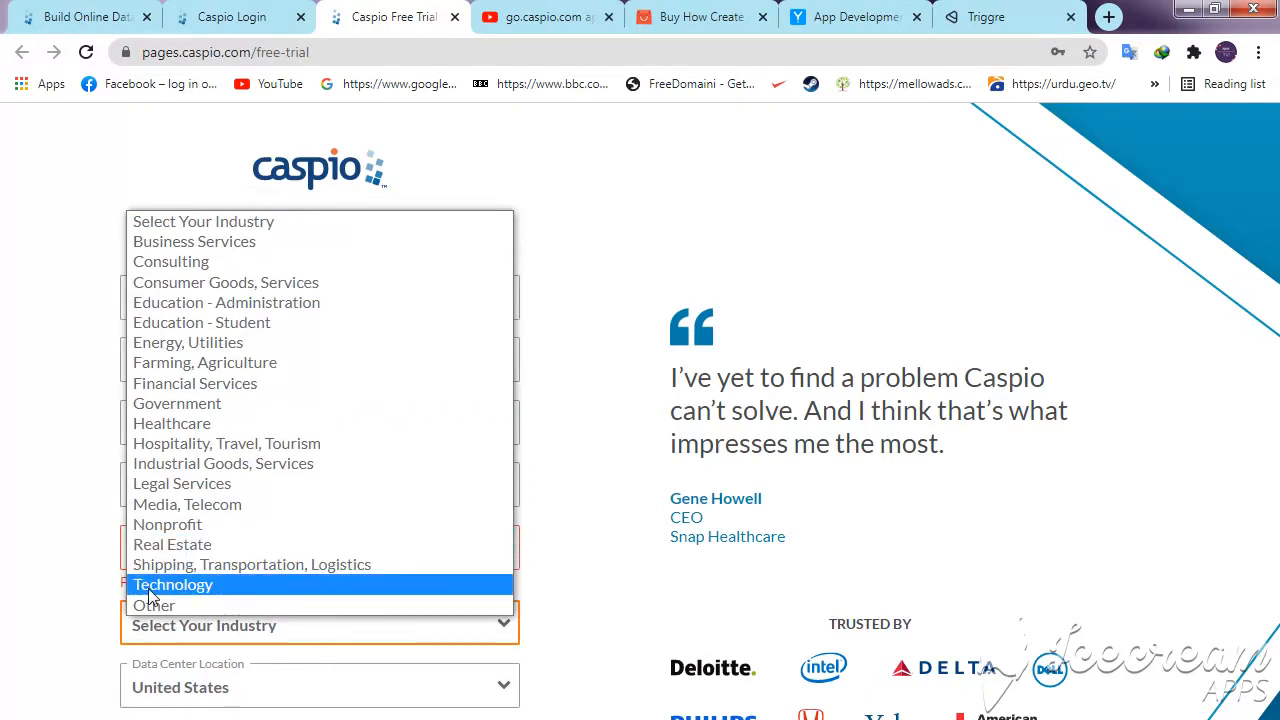
{"action": "left_click", "coordinate": [152, 605]}
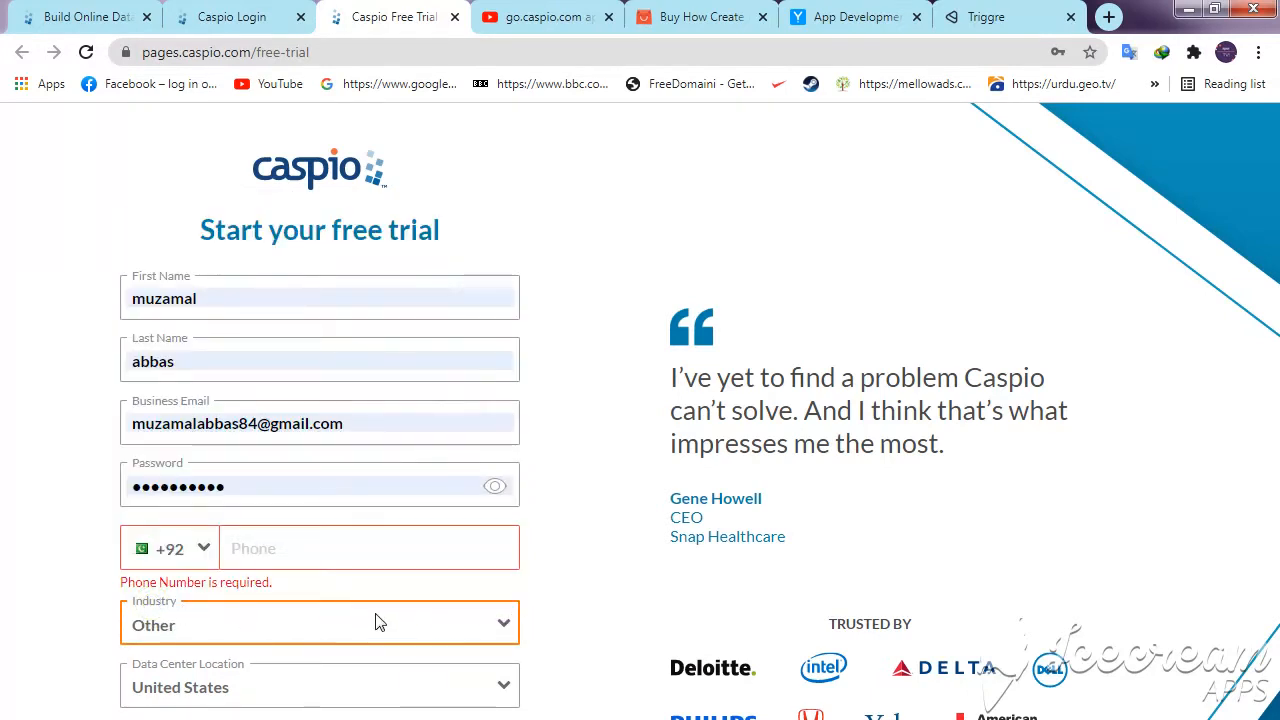
{"action": "left_click", "coordinate": [274, 556]}
{"action": "left_click", "coordinate": [252, 550]}
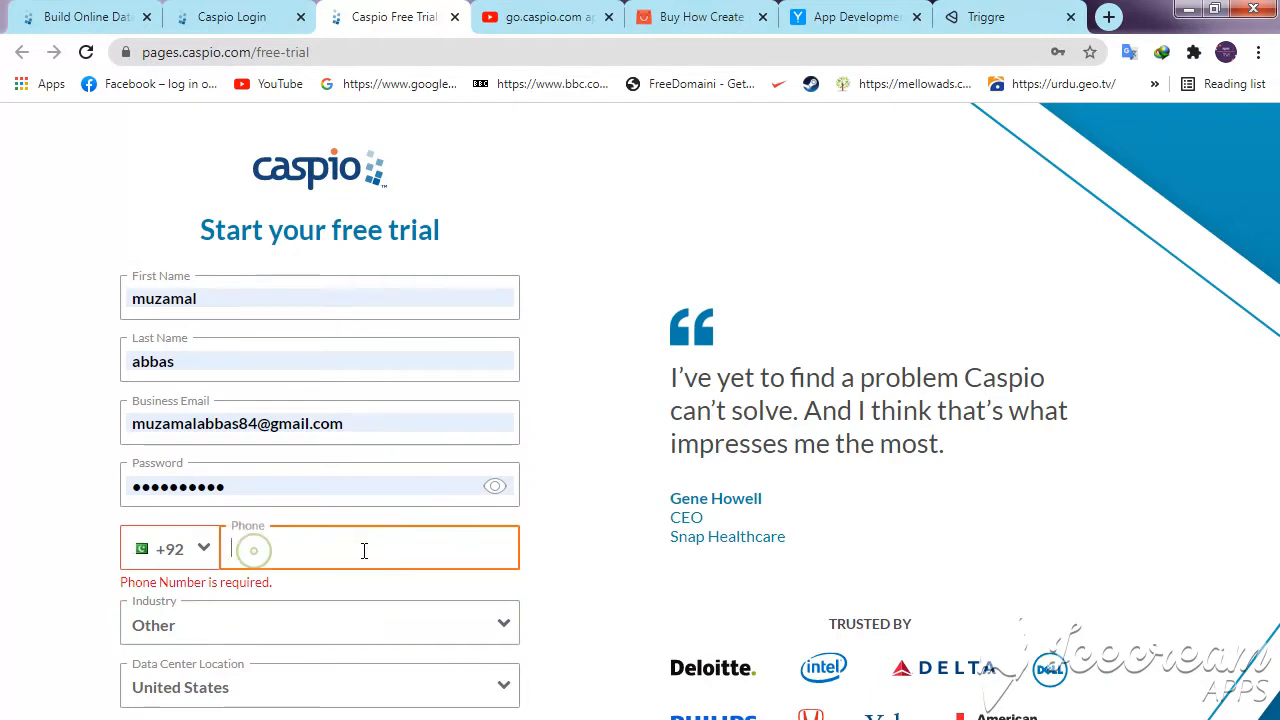
{"action": "left_click", "coordinate": [305, 680]}
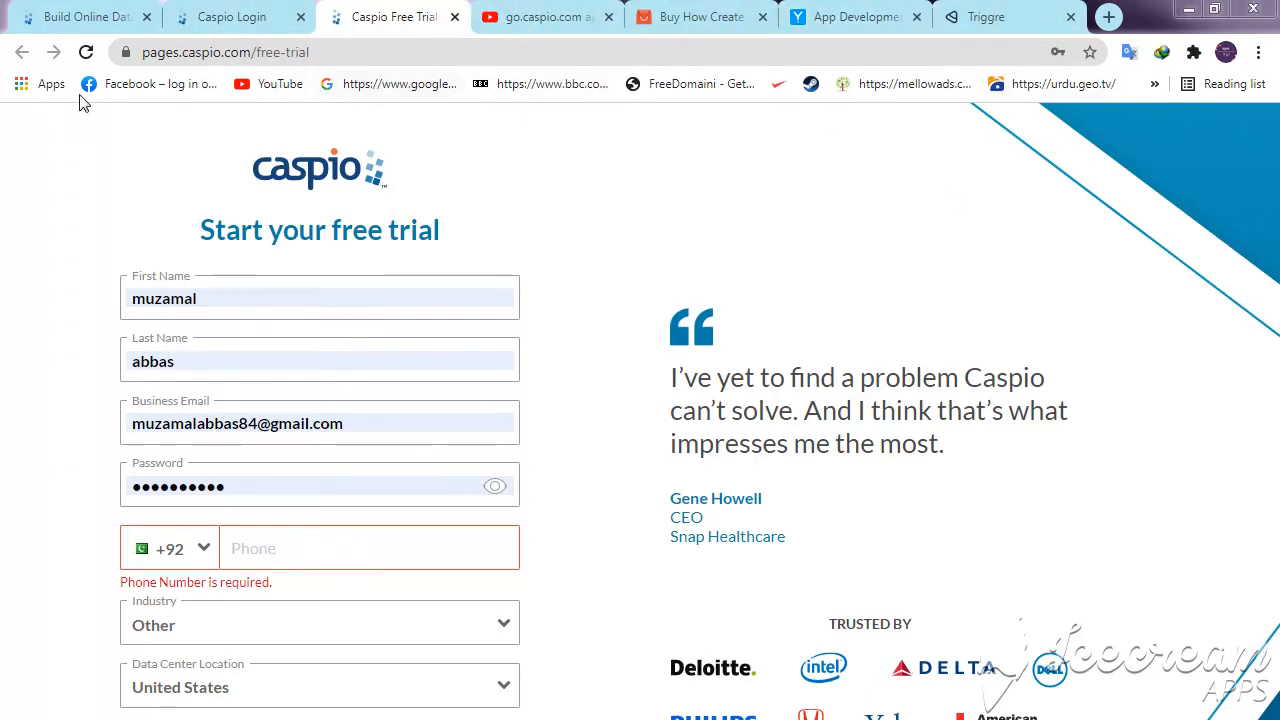
Step: Return to the Caspio login page and log in with the saved account email and password
{"action": "left_click", "coordinate": [258, 24]}
{"action": "left_click", "coordinate": [235, 351]}
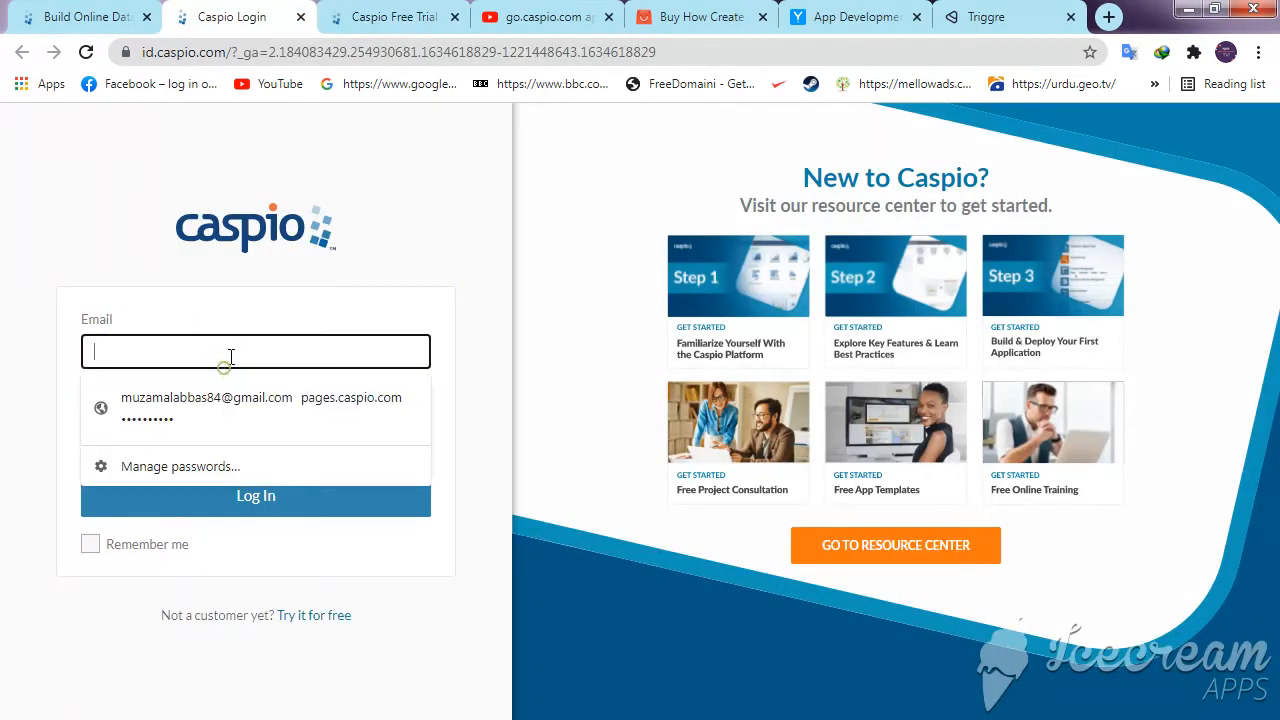
{"action": "left_click", "coordinate": [222, 405]}
{"action": "left_click", "coordinate": [260, 495]}
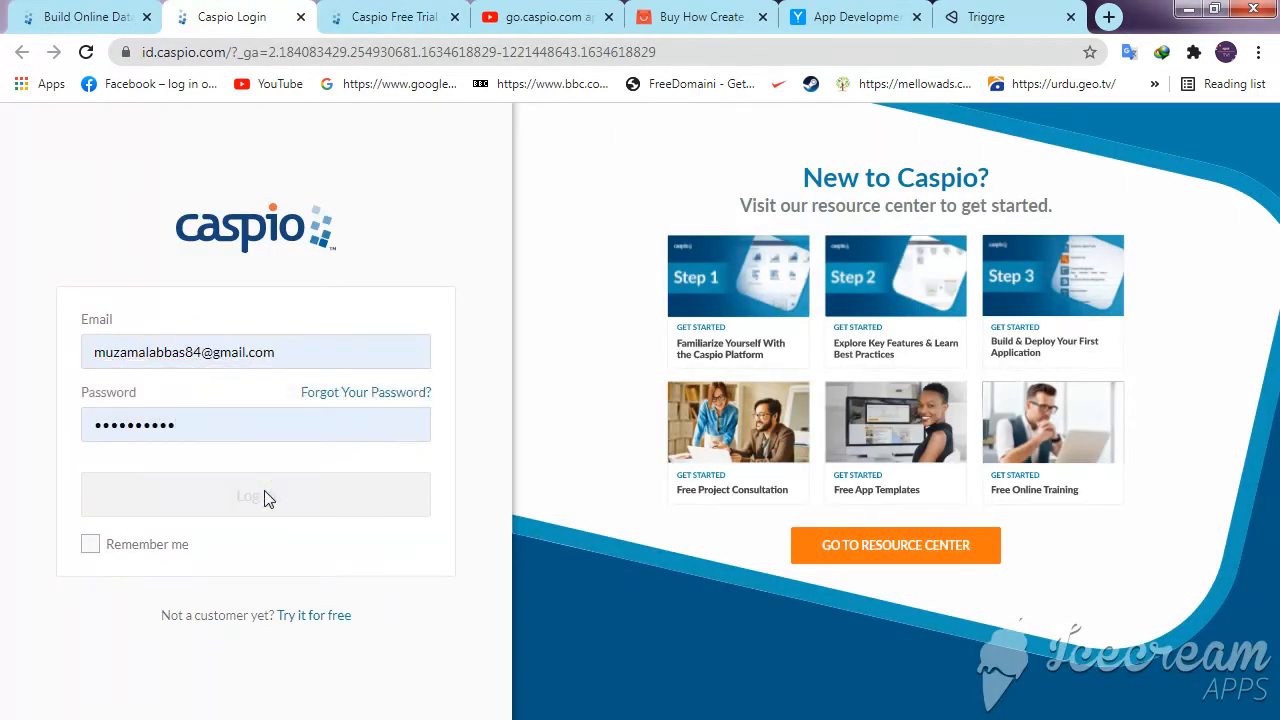
{"action": "left_click", "coordinate": [326, 484]}
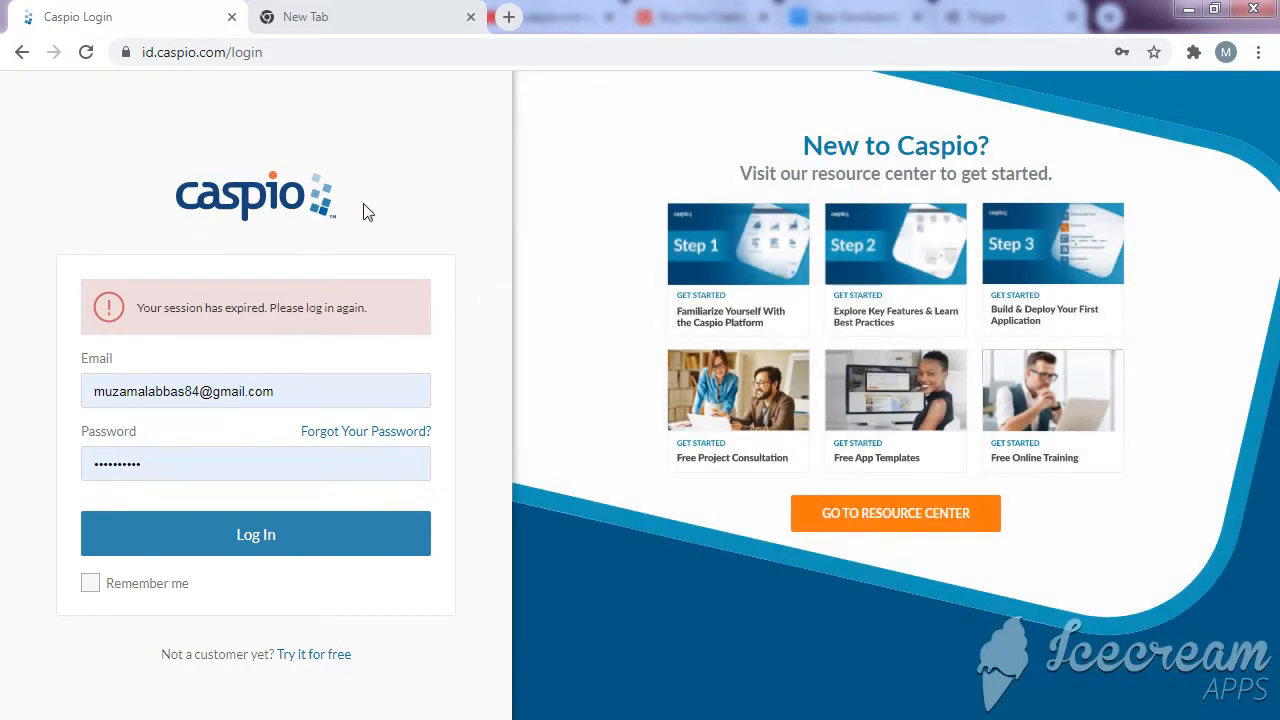
Step: Submit the prefilled login on the expired-session page and dismiss the Caspio Bridge Introduction Tour
{"action": "left_click", "coordinate": [190, 527]}
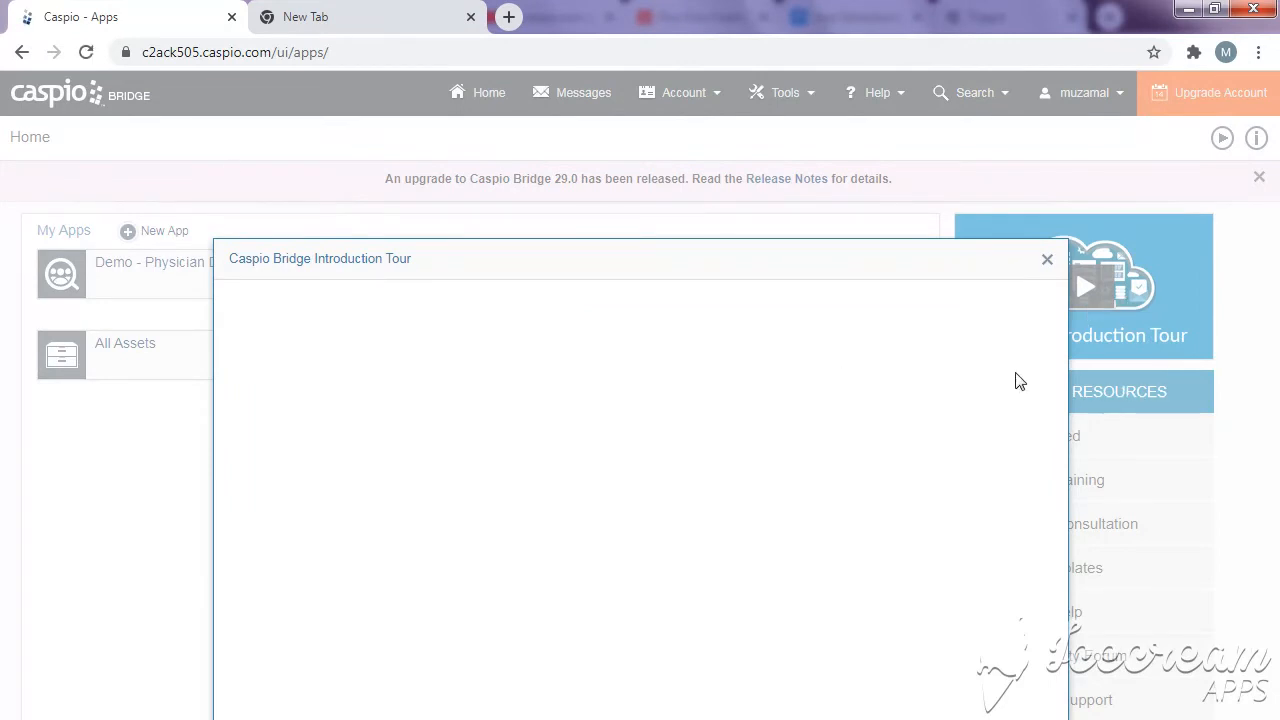
{"action": "left_click", "coordinate": [1047, 259]}
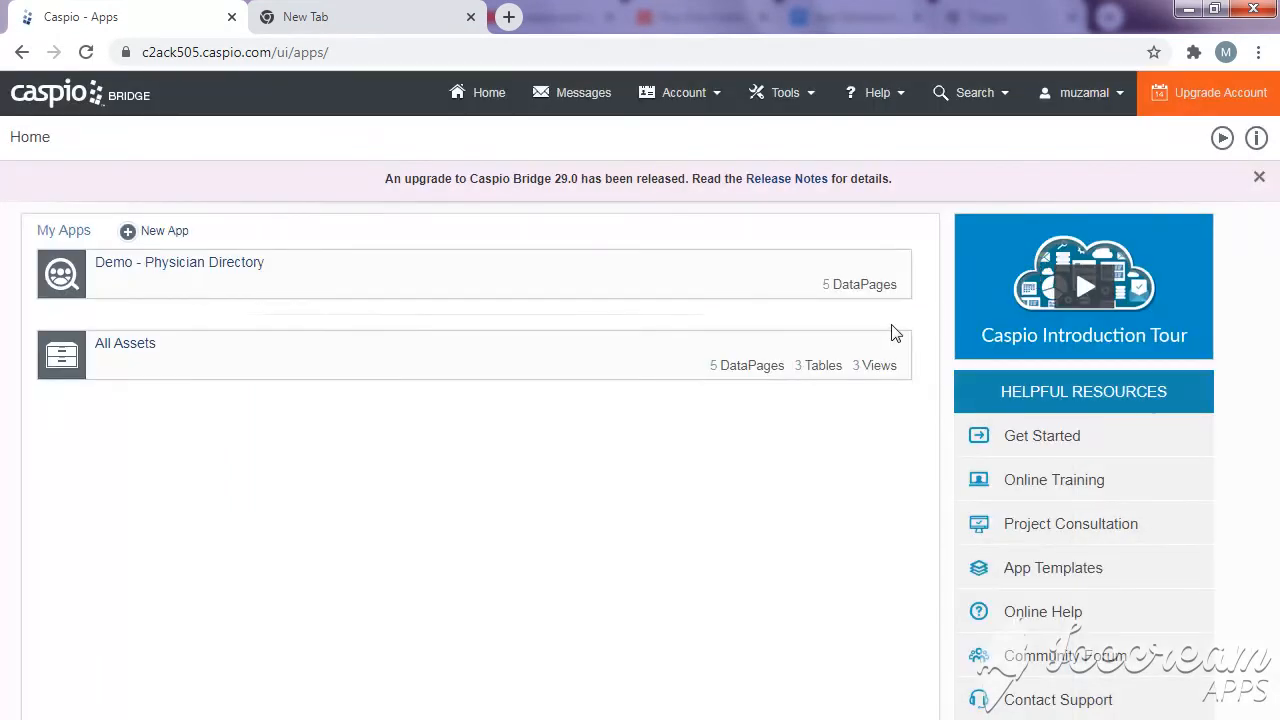
Step: Examine the Help, Account and Tools options available on the Caspio Bridge home page
{"action": "mouse_move", "coordinate": [354, 297]}
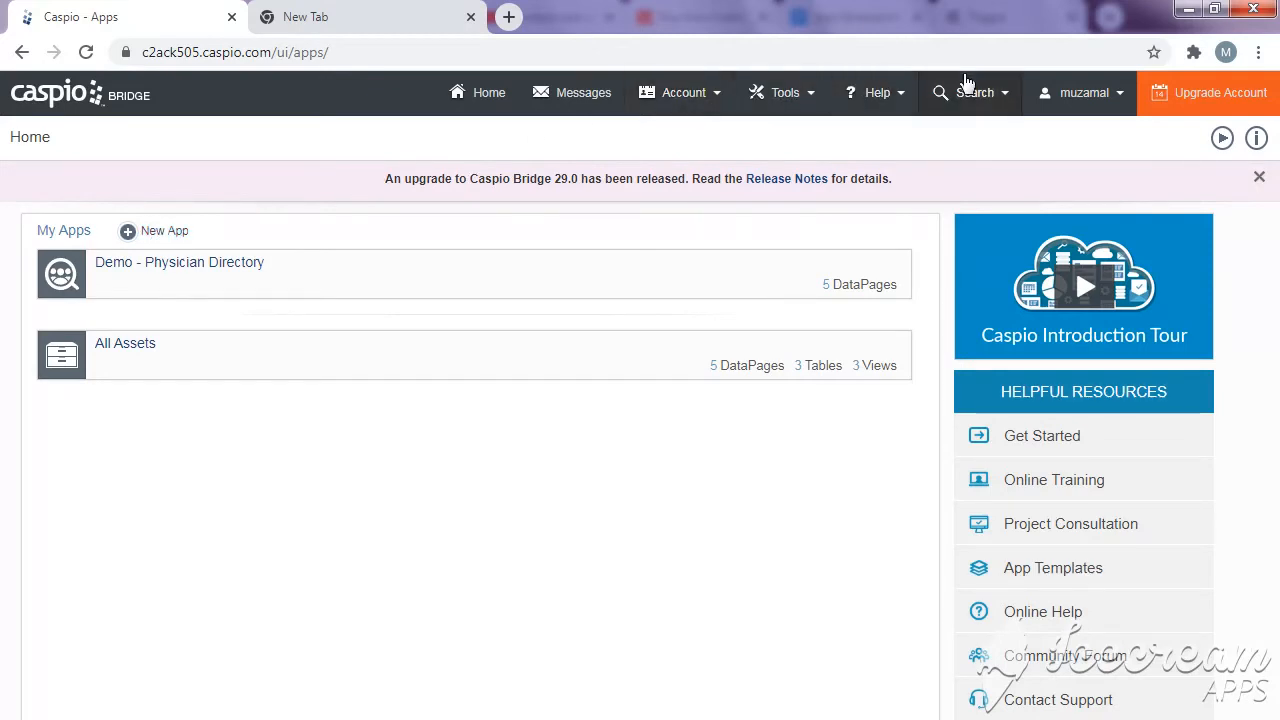
{"action": "left_click", "coordinate": [1089, 104]}
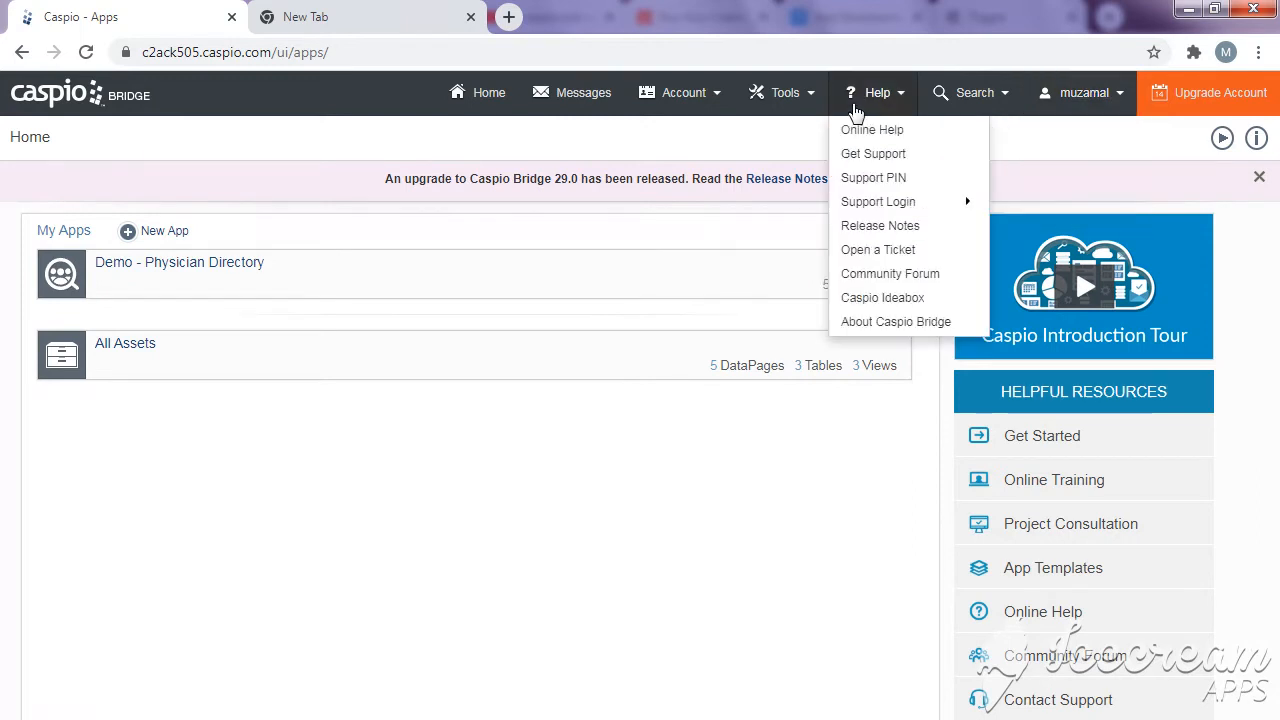
{"action": "mouse_move", "coordinate": [686, 105]}
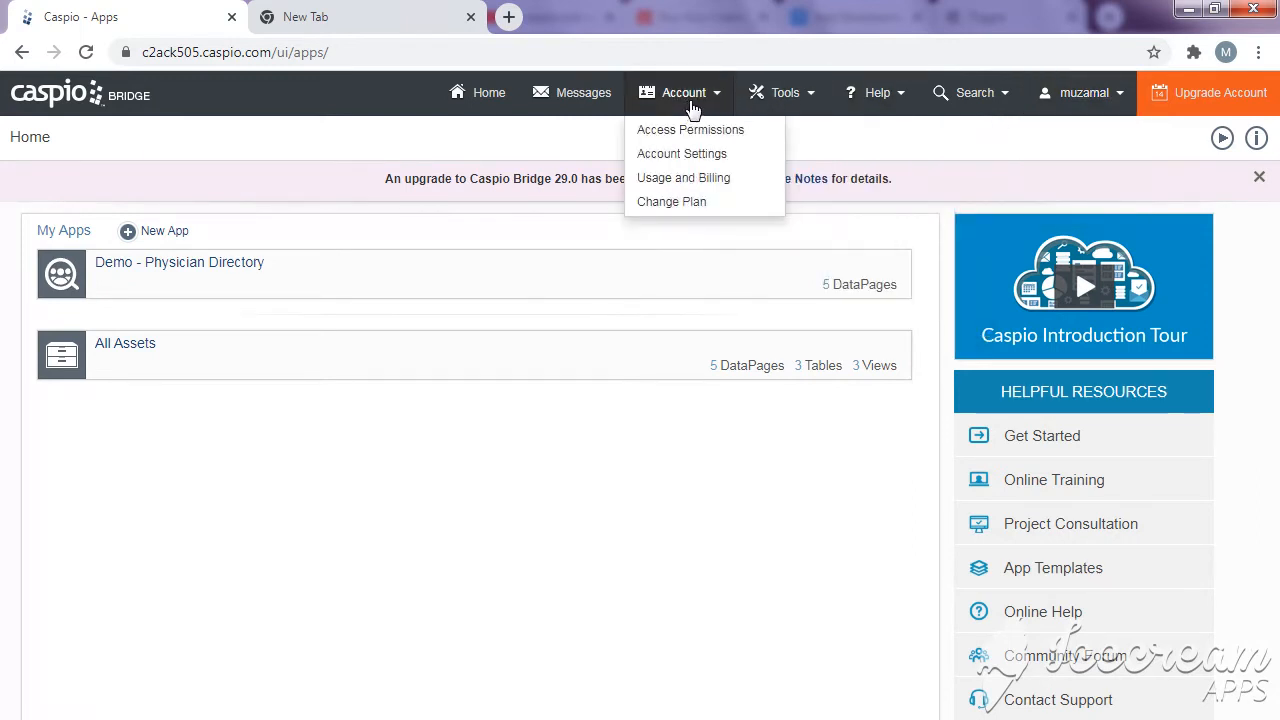
{"action": "mouse_move", "coordinate": [760, 96]}
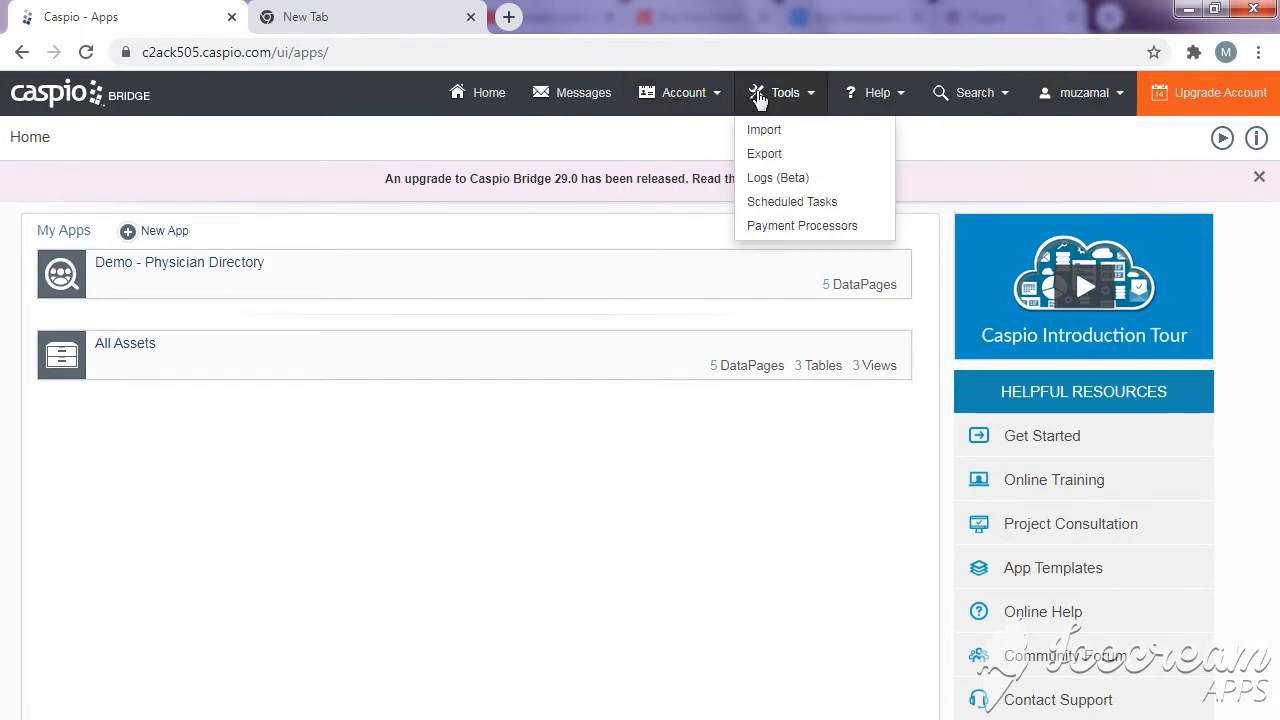
{"action": "mouse_move", "coordinate": [878, 93]}
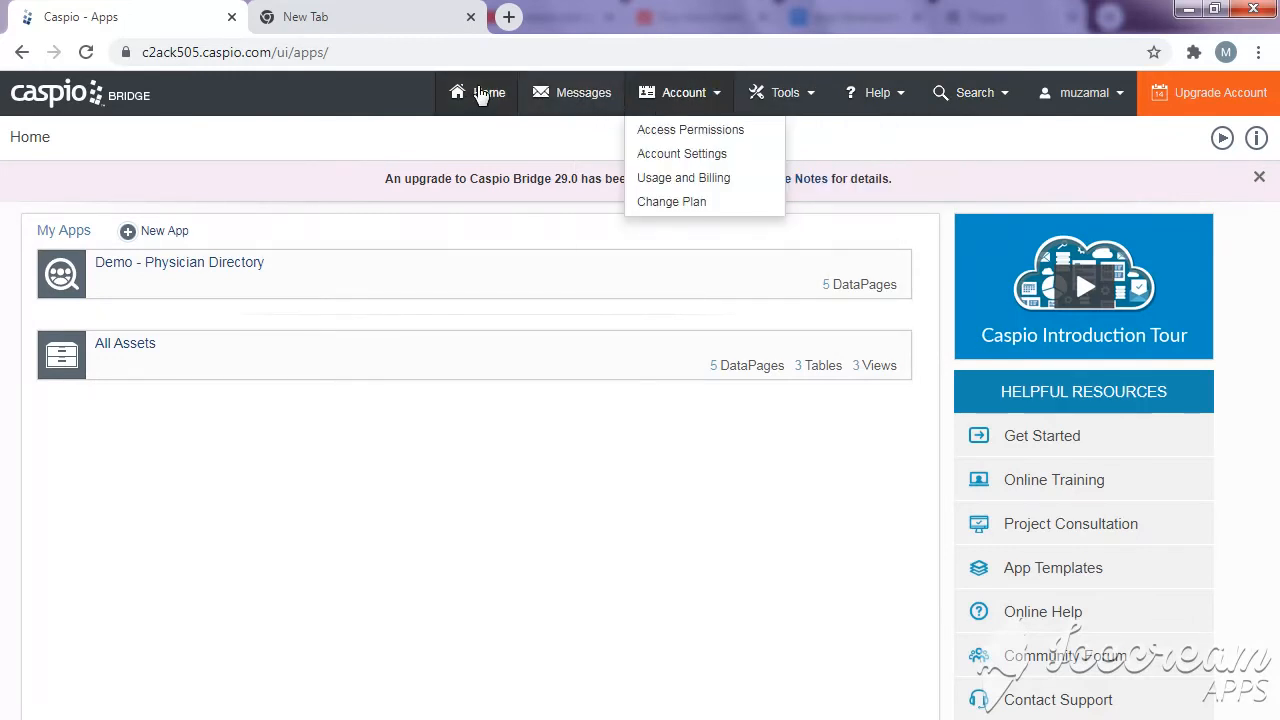
Step: Open the Demo - Physician Directory app from My Apps
{"action": "mouse_move", "coordinate": [190, 286]}
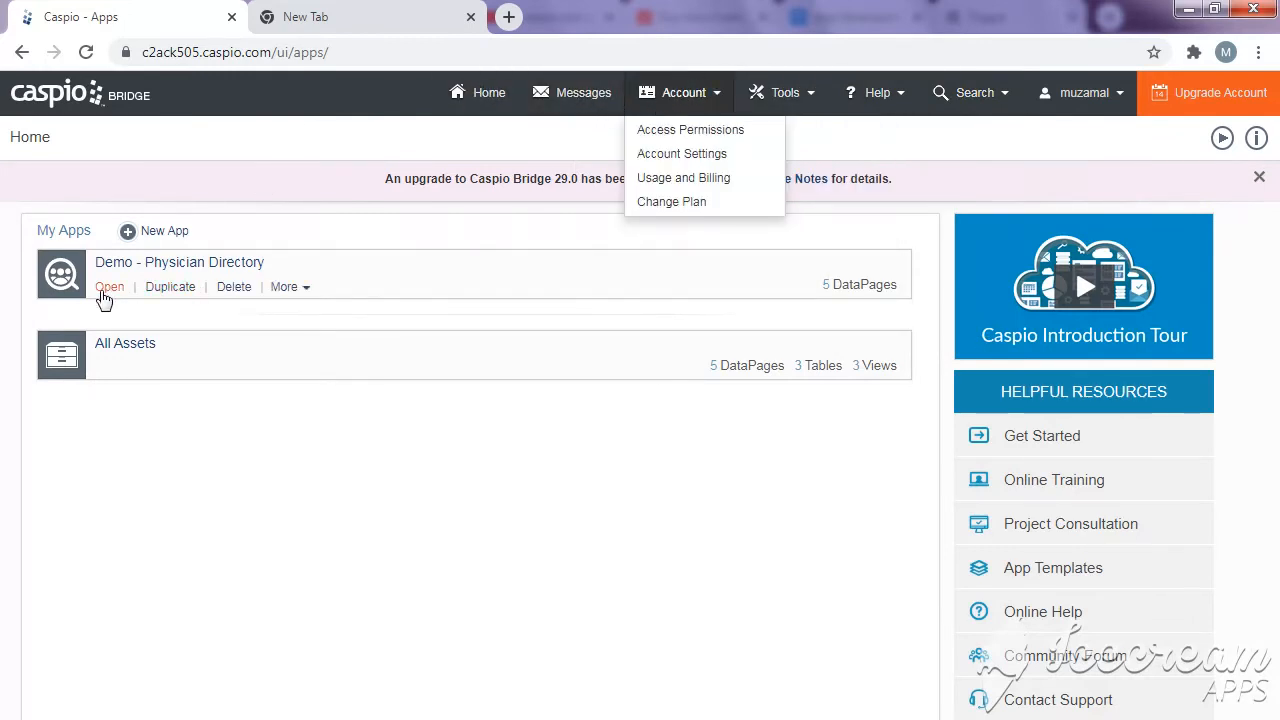
{"action": "mouse_move", "coordinate": [143, 355]}
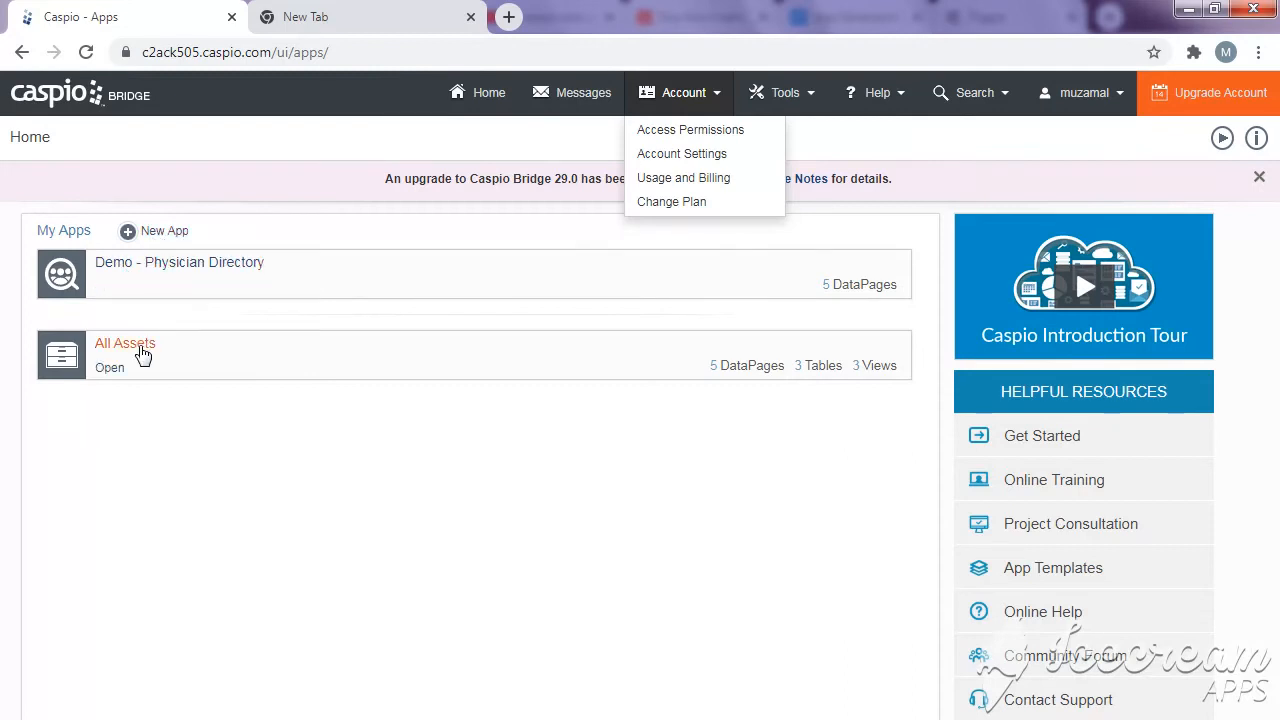
{"action": "mouse_move", "coordinate": [155, 270]}
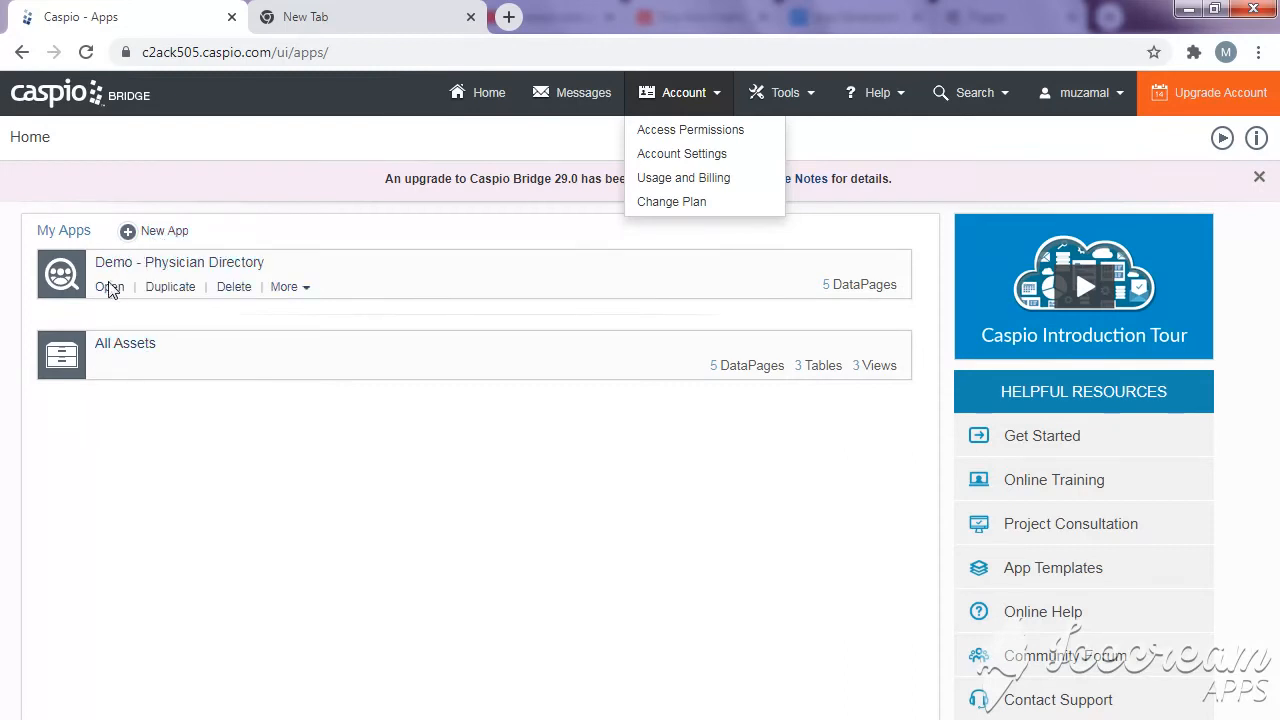
{"action": "left_click", "coordinate": [122, 288]}
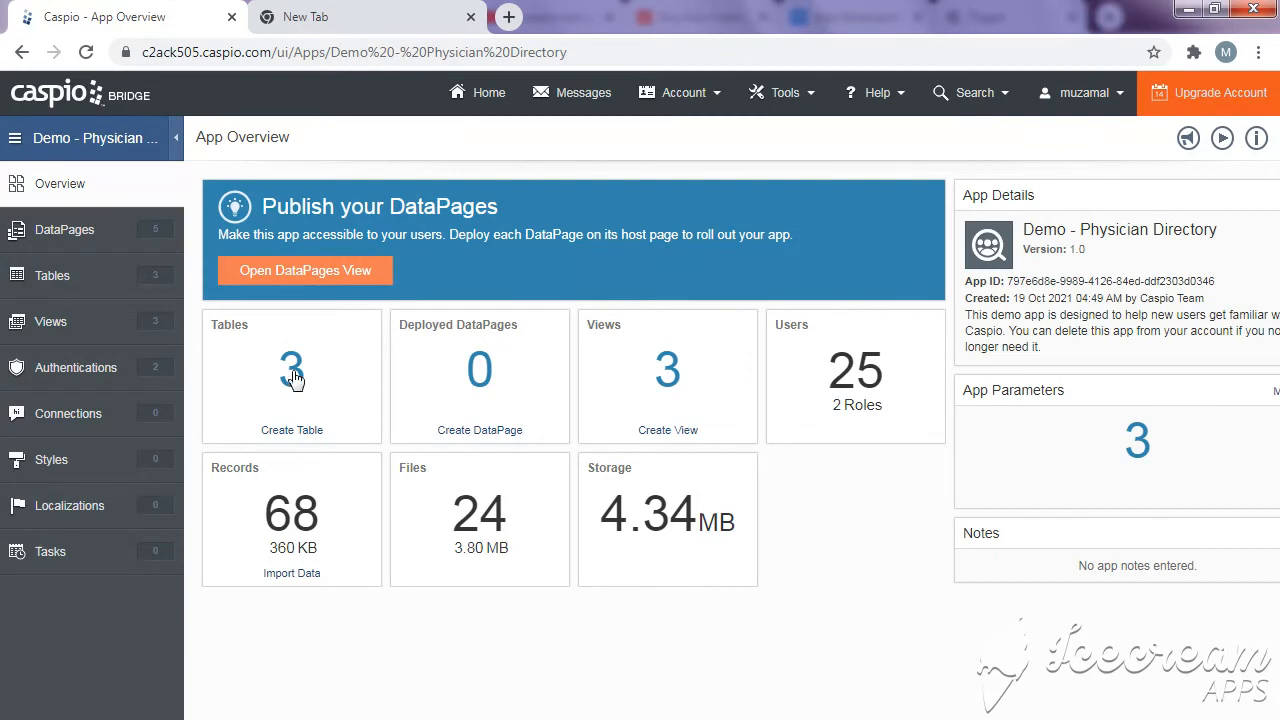
Step: Review the demo app's parameters and open its list of authentications
{"action": "left_click", "coordinate": [1143, 440]}
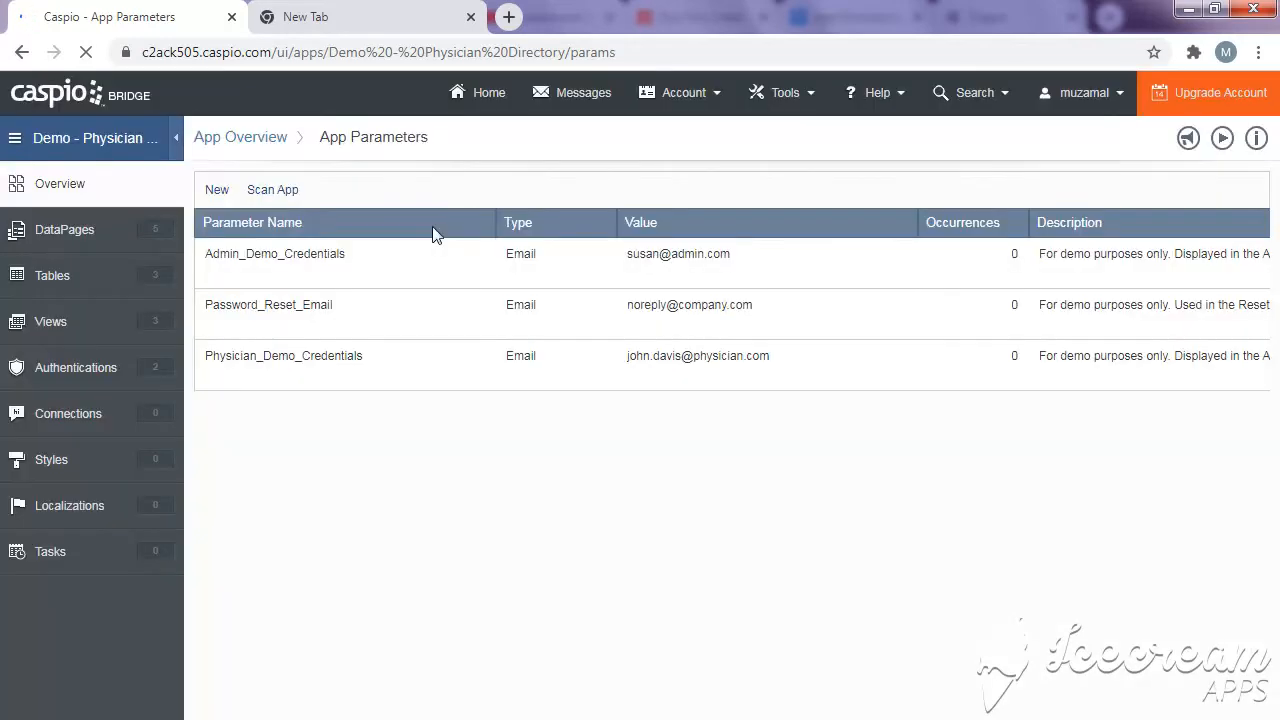
{"action": "mouse_move", "coordinate": [449, 323]}
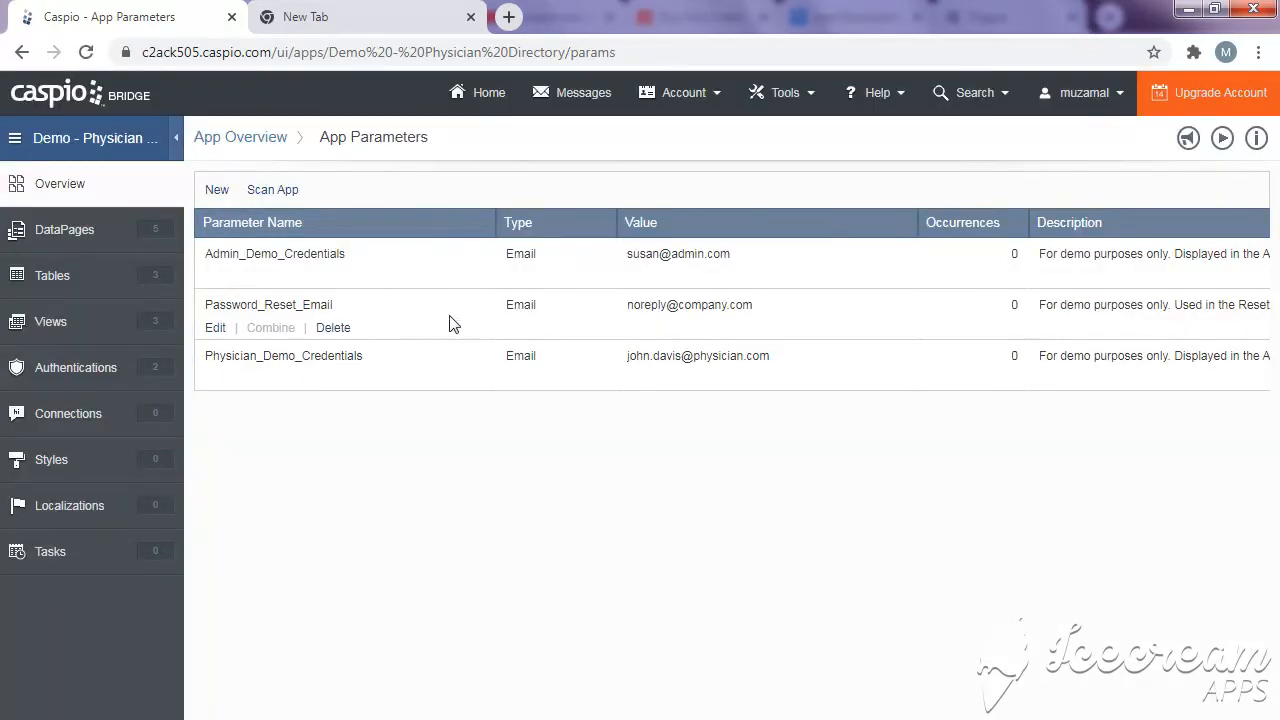
{"action": "mouse_move", "coordinate": [529, 283]}
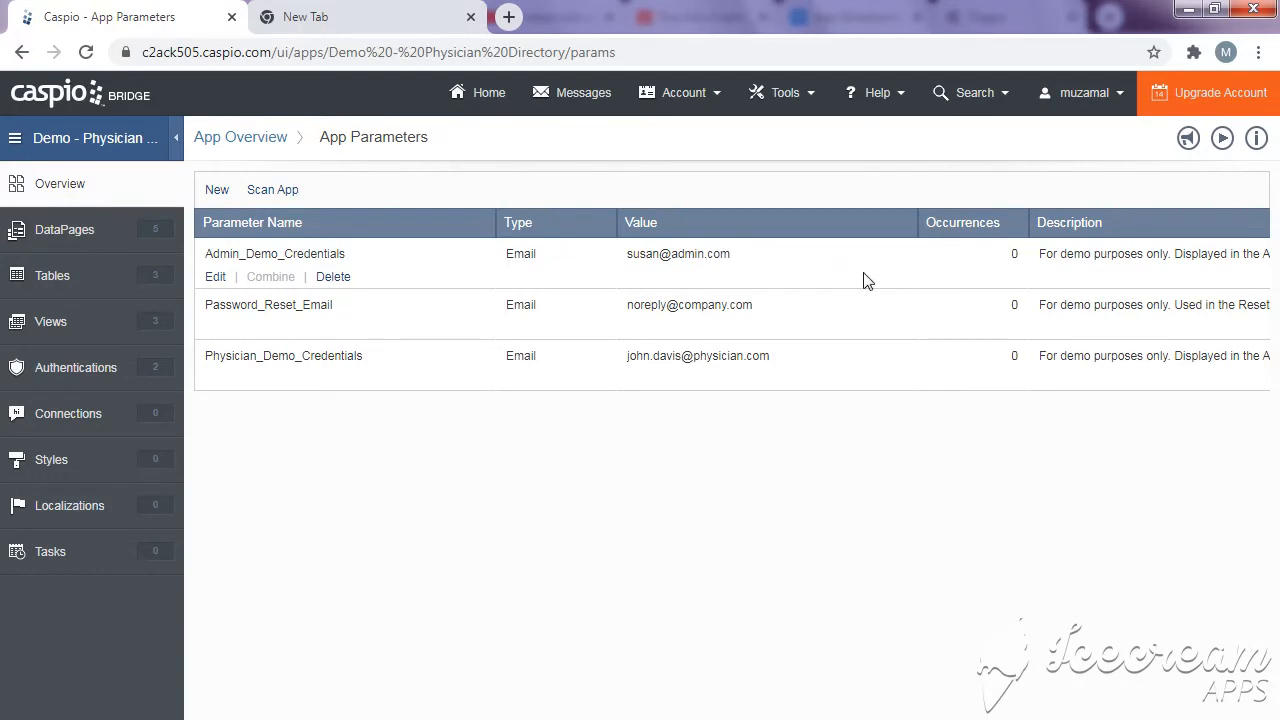
{"action": "mouse_move", "coordinate": [643, 352]}
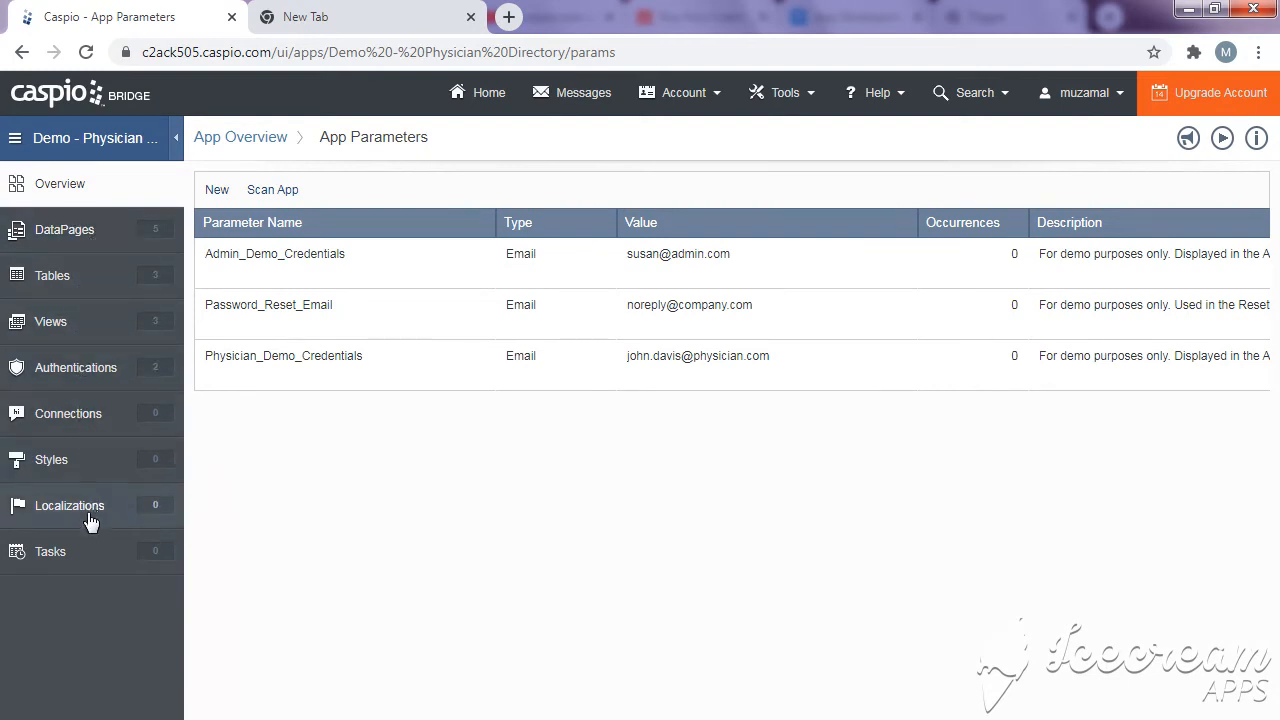
{"action": "left_click", "coordinate": [95, 378]}
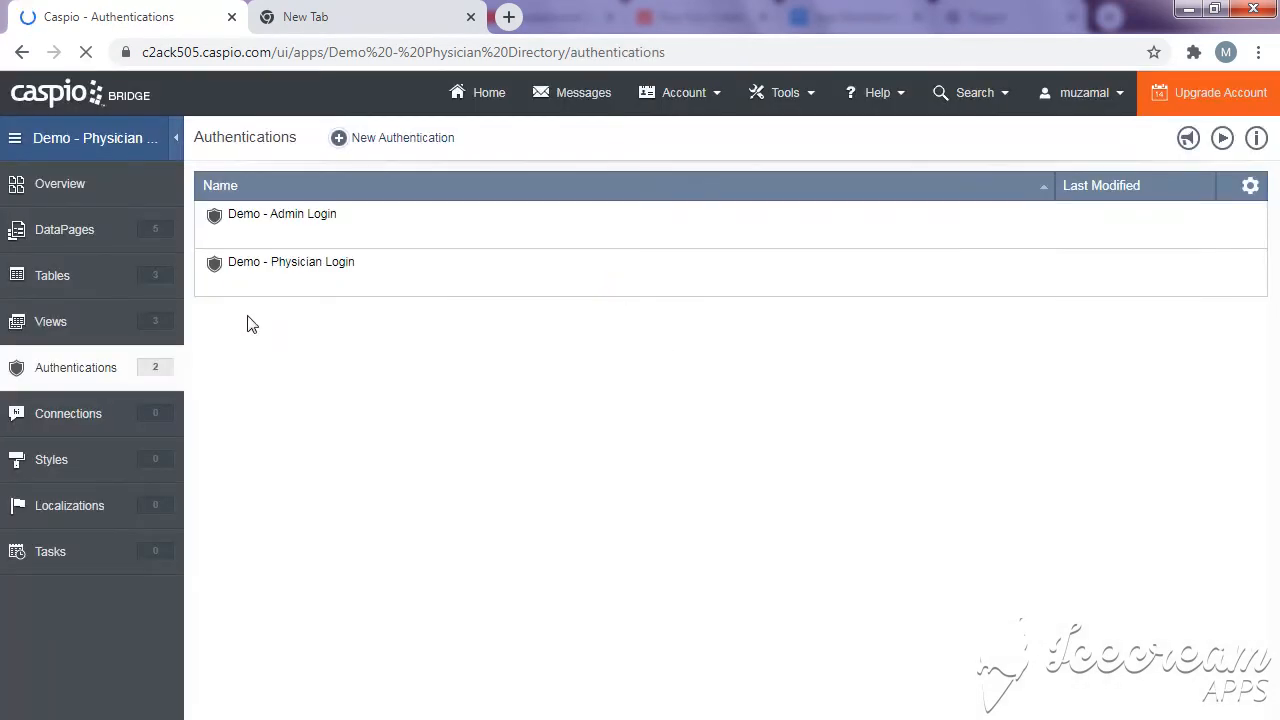
Step: Review the Demo - Admin Login authentication settings, and leave them without saving to open the app's list of views
{"action": "left_click", "coordinate": [240, 226]}
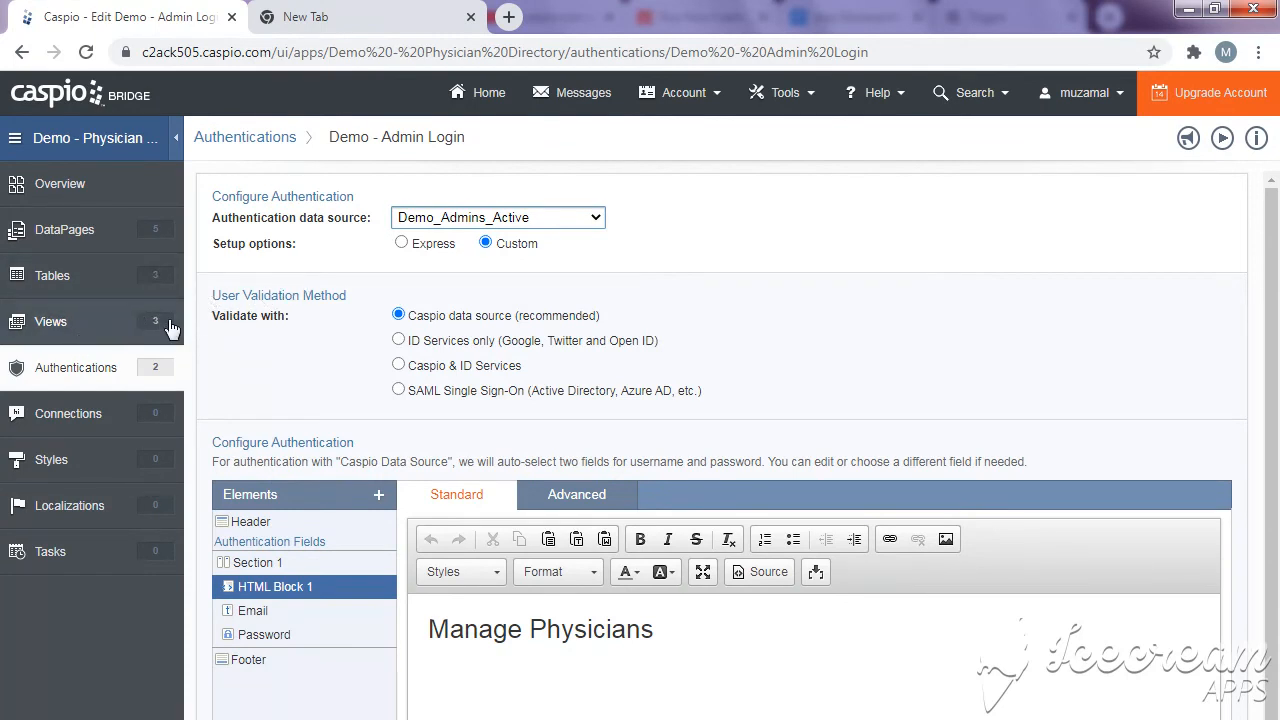
{"action": "left_click", "coordinate": [168, 322]}
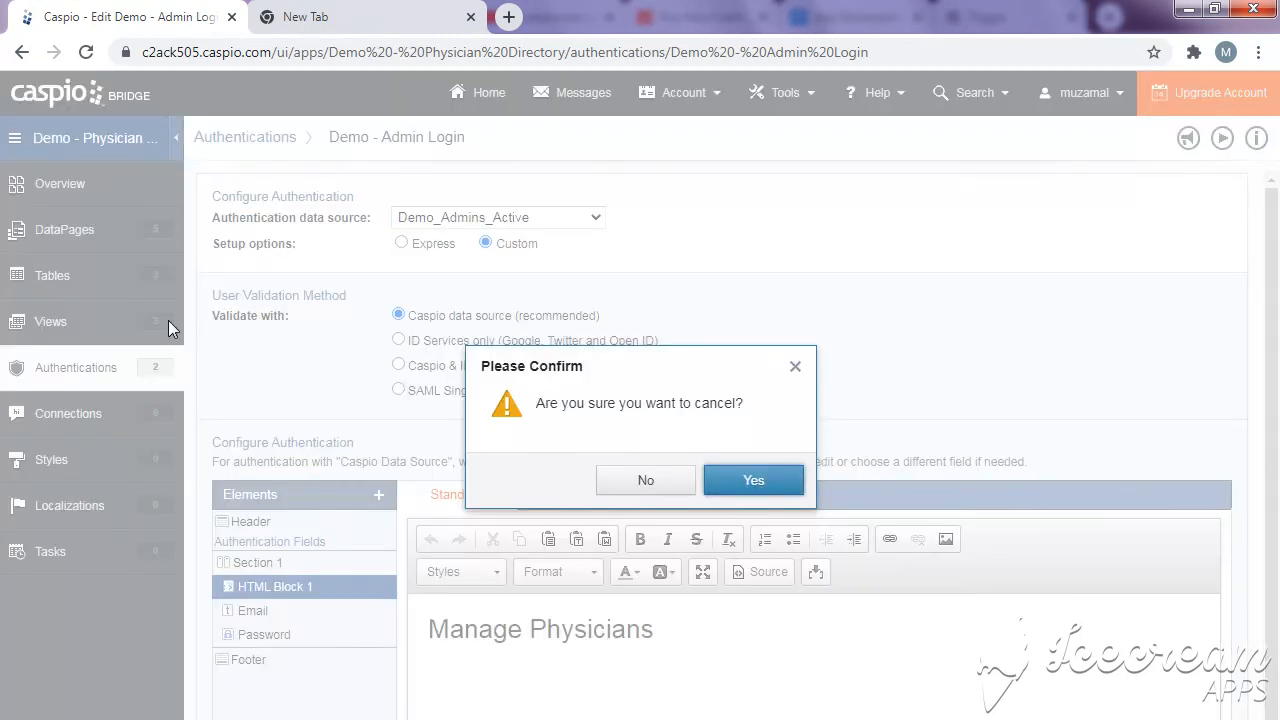
{"action": "left_click", "coordinate": [643, 481]}
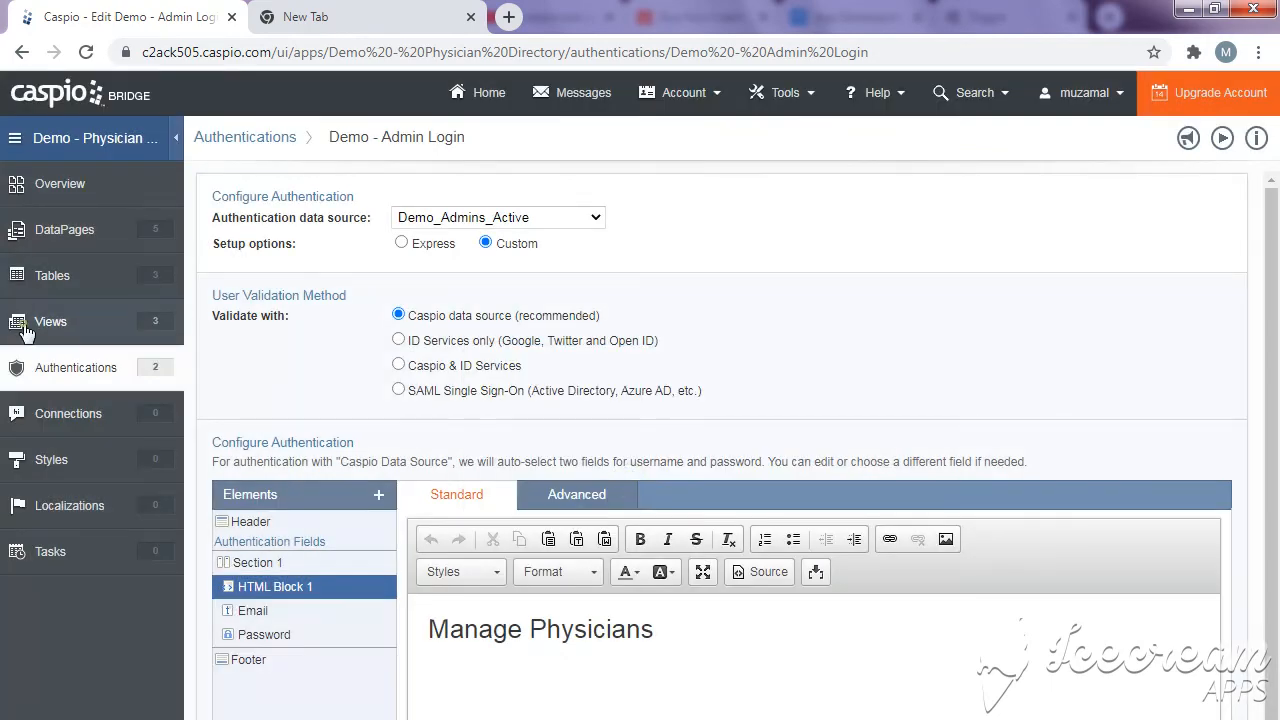
{"action": "left_click", "coordinate": [168, 330]}
{"action": "left_click", "coordinate": [777, 472]}
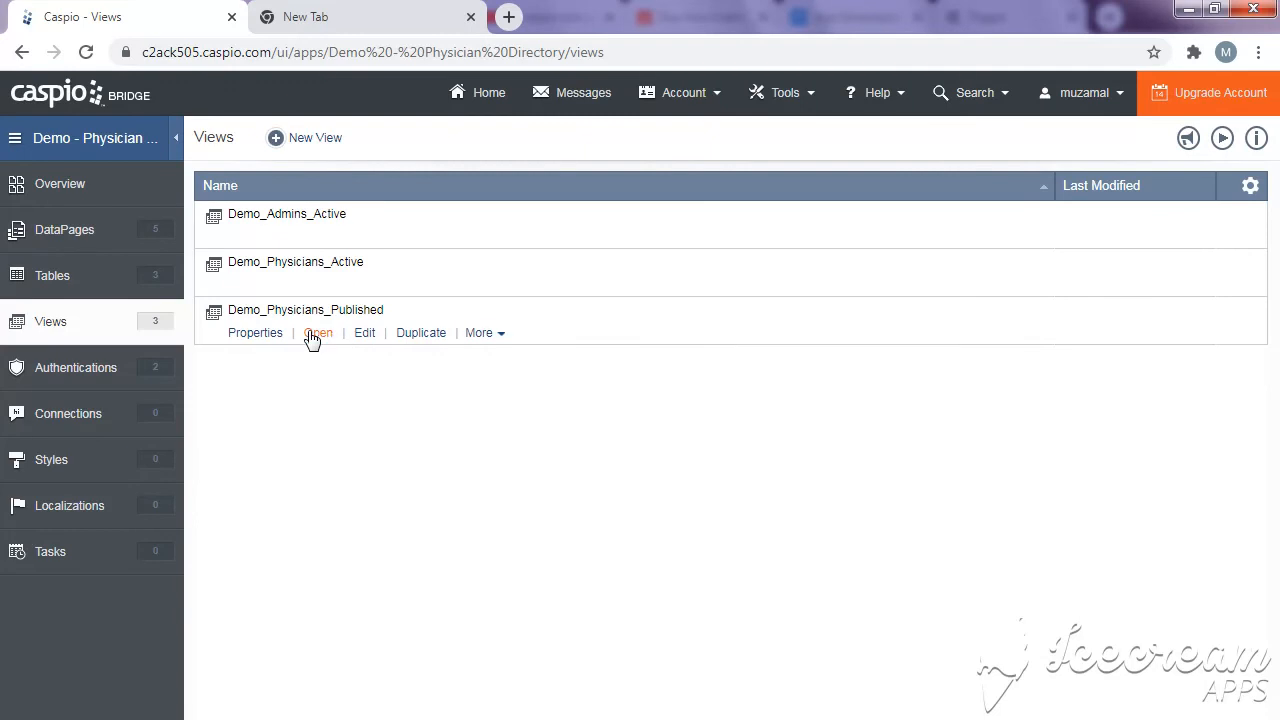
Step: Open the Demo_Physicians_Published view's data and select the second and third records
{"action": "left_click", "coordinate": [316, 336]}
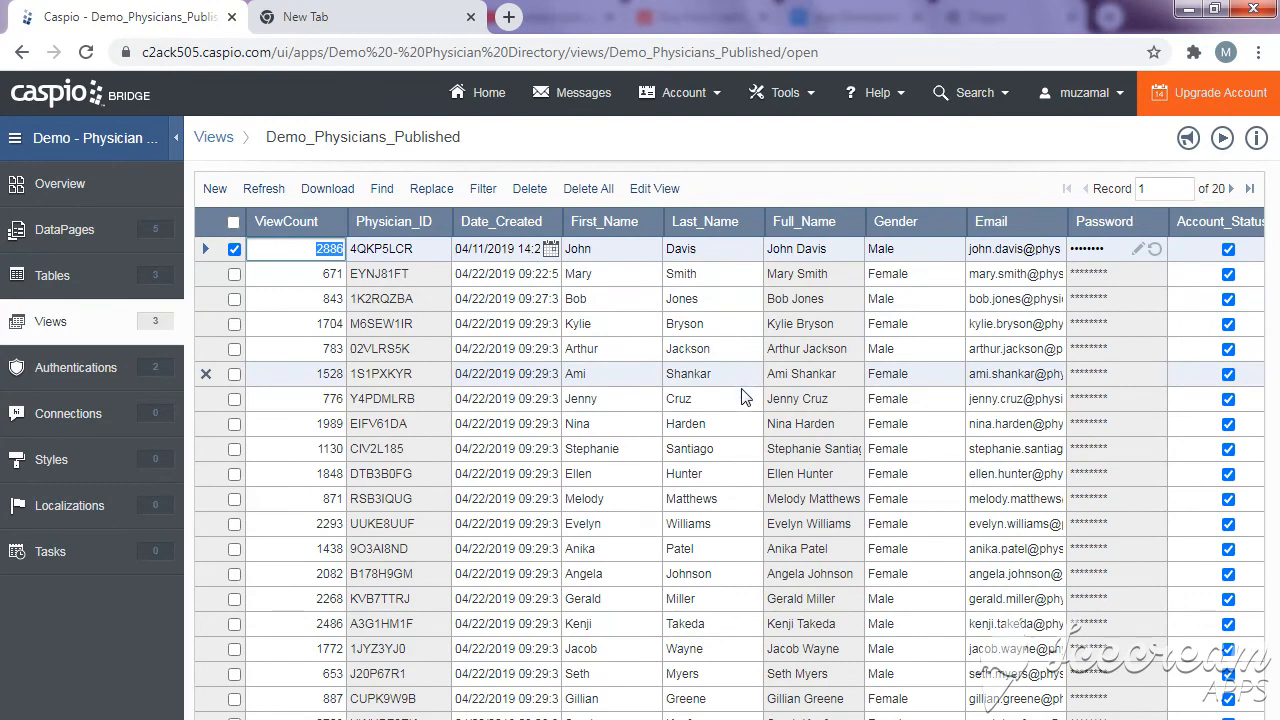
{"action": "left_click", "coordinate": [235, 277]}
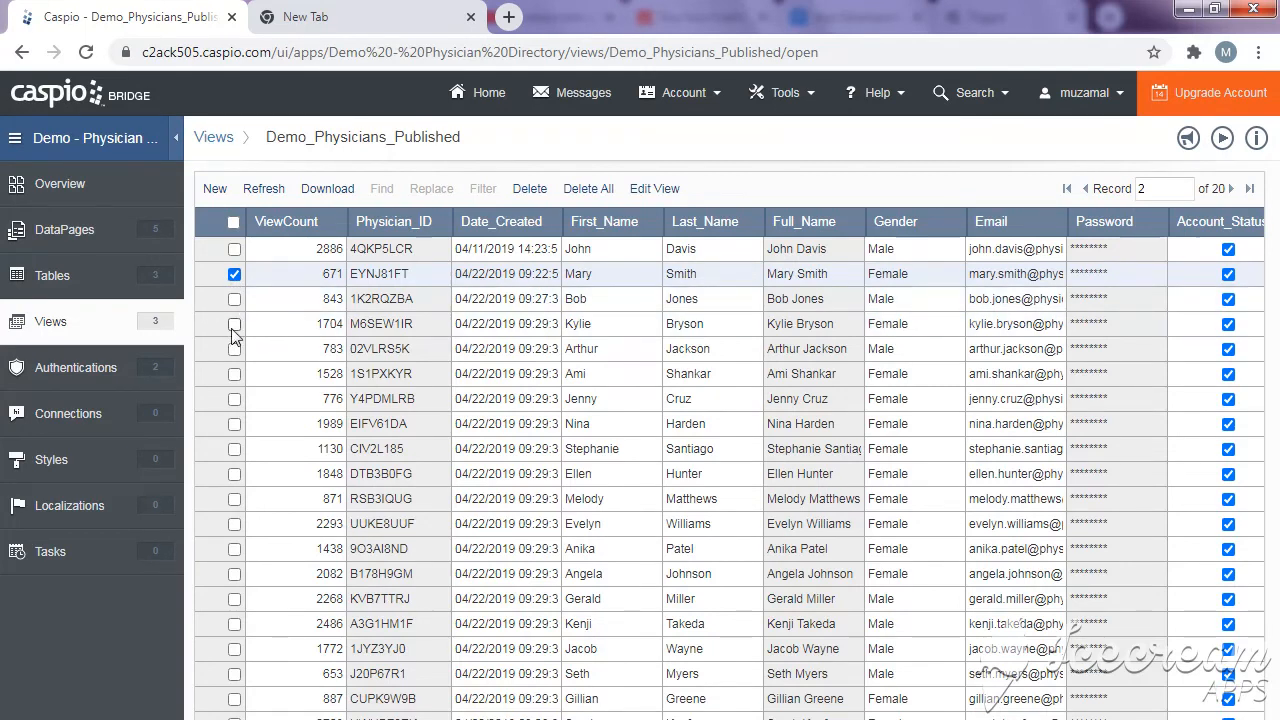
{"action": "left_click", "coordinate": [234, 299]}
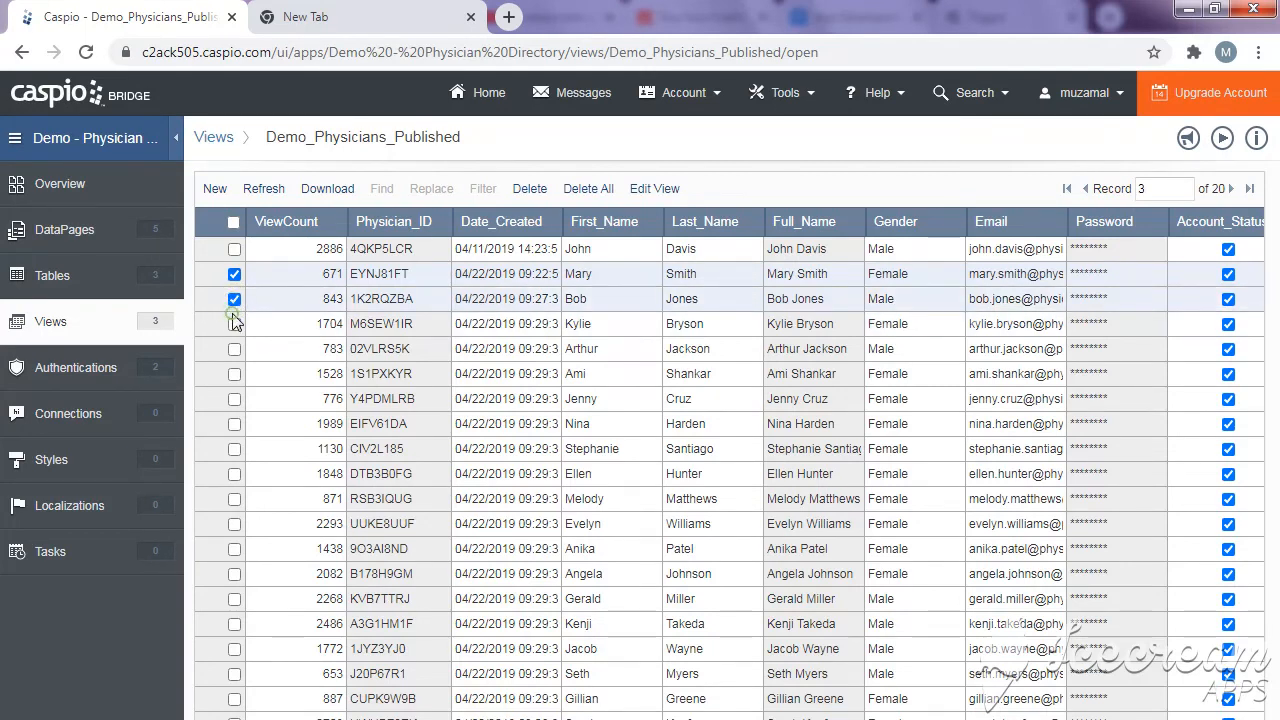